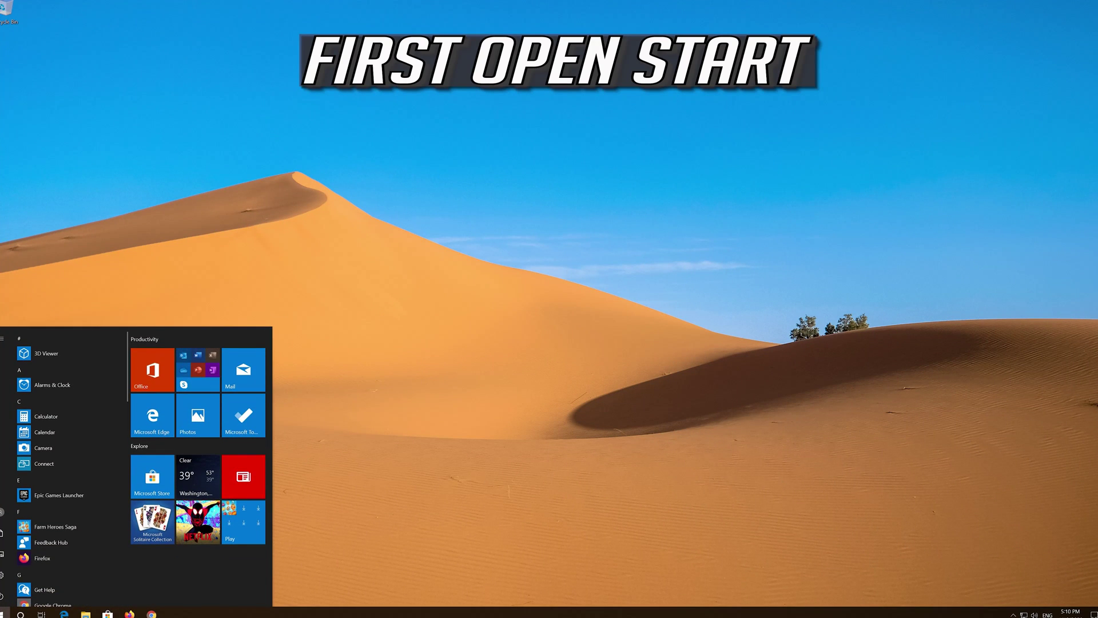
Open the Apps & features page in Windows Settings
{"action": "mouse_move", "coordinate": [2, 576]}
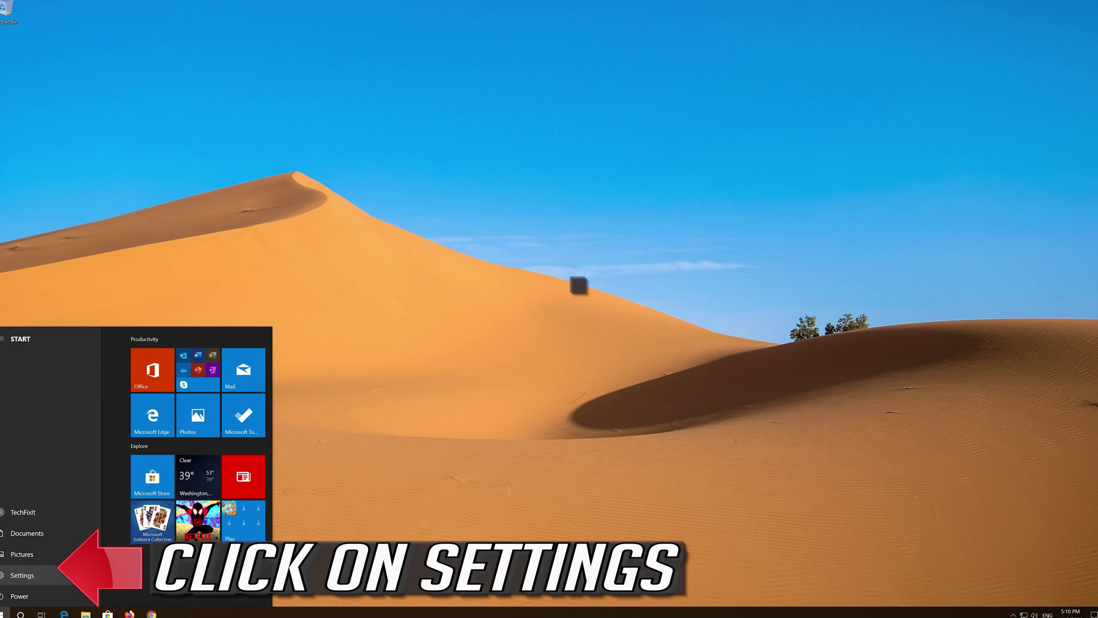
{"action": "left_click", "coordinate": [2, 575]}
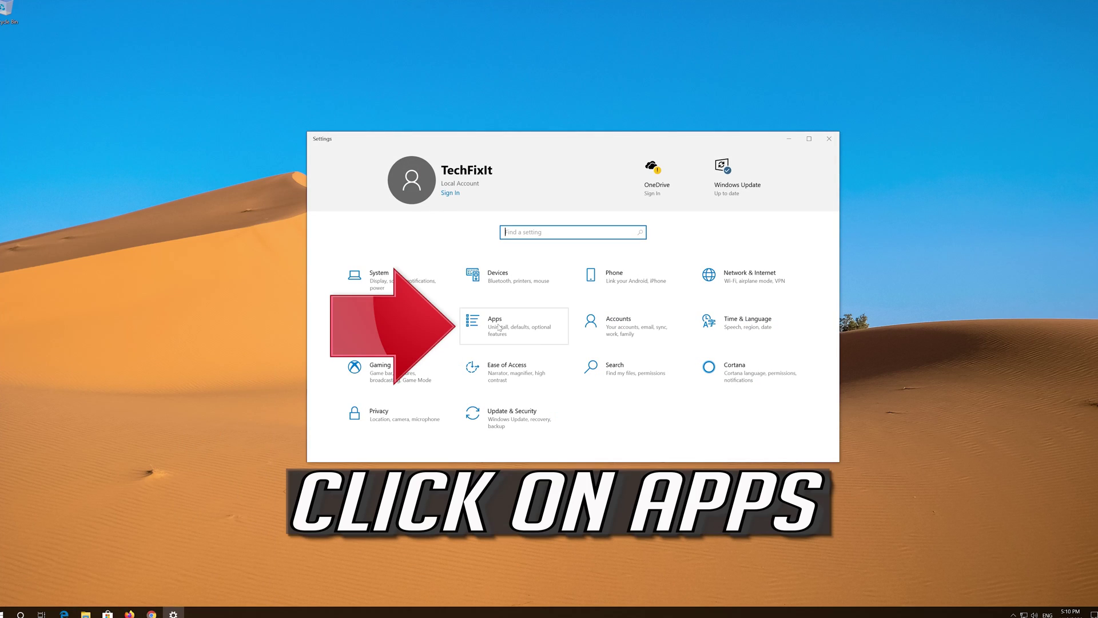
{"action": "left_click", "coordinate": [535, 327]}
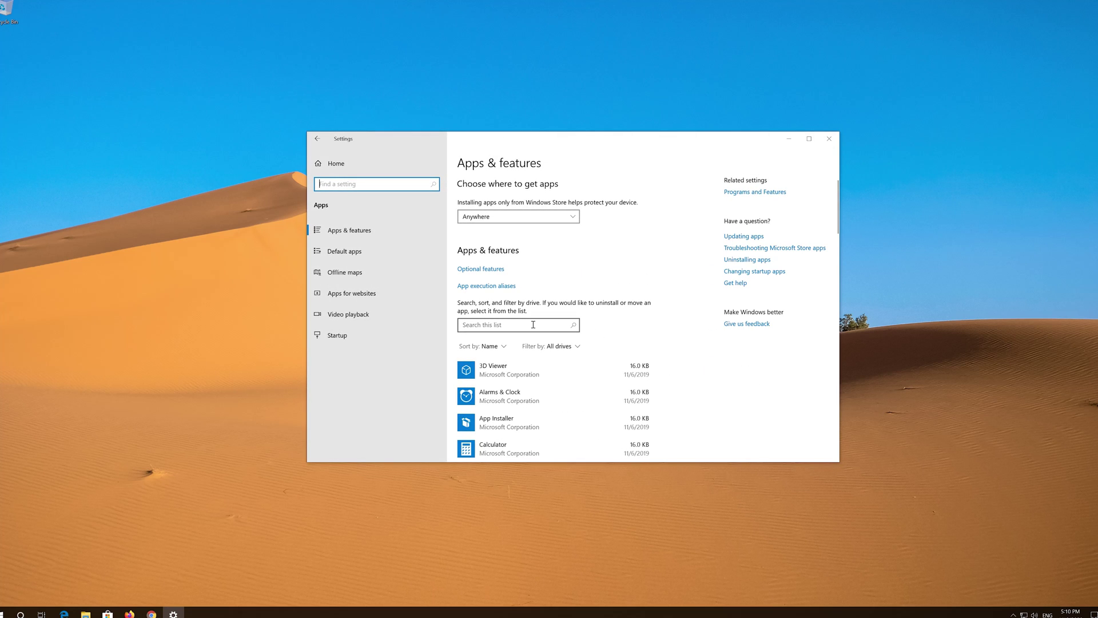
{"action": "left_click", "coordinate": [369, 230]}
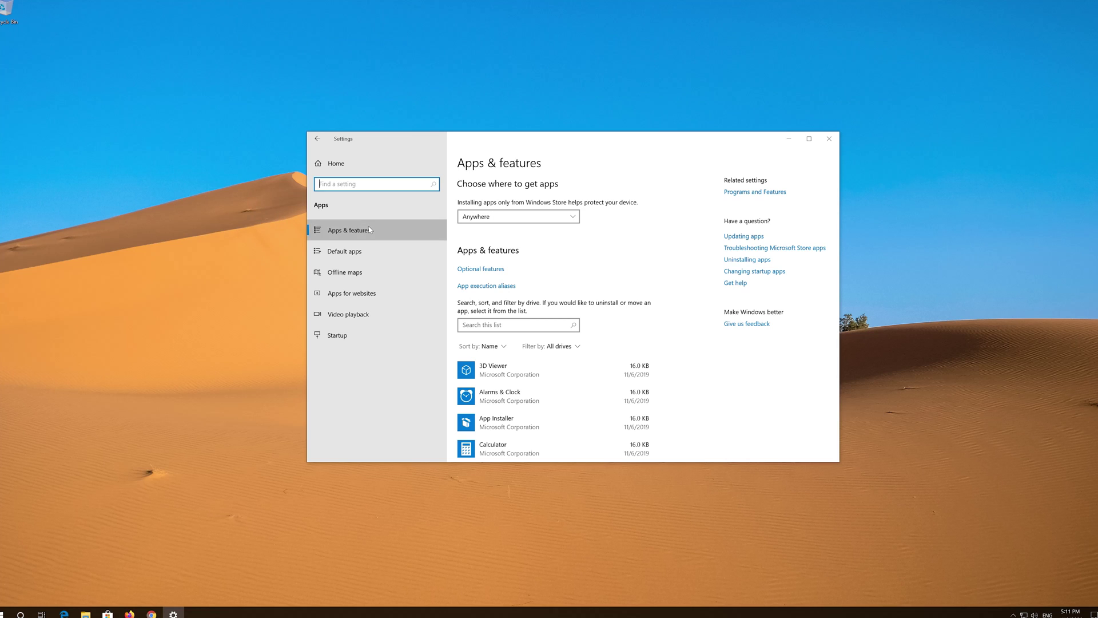
Find Microsoft Store in the installed apps list and open its advanced options
{"action": "scroll", "coordinate": [530, 283], "scroll_direction": "down", "scroll_amount": 5}
{"action": "scroll", "coordinate": [531, 283], "scroll_direction": "down", "scroll_amount": 5}
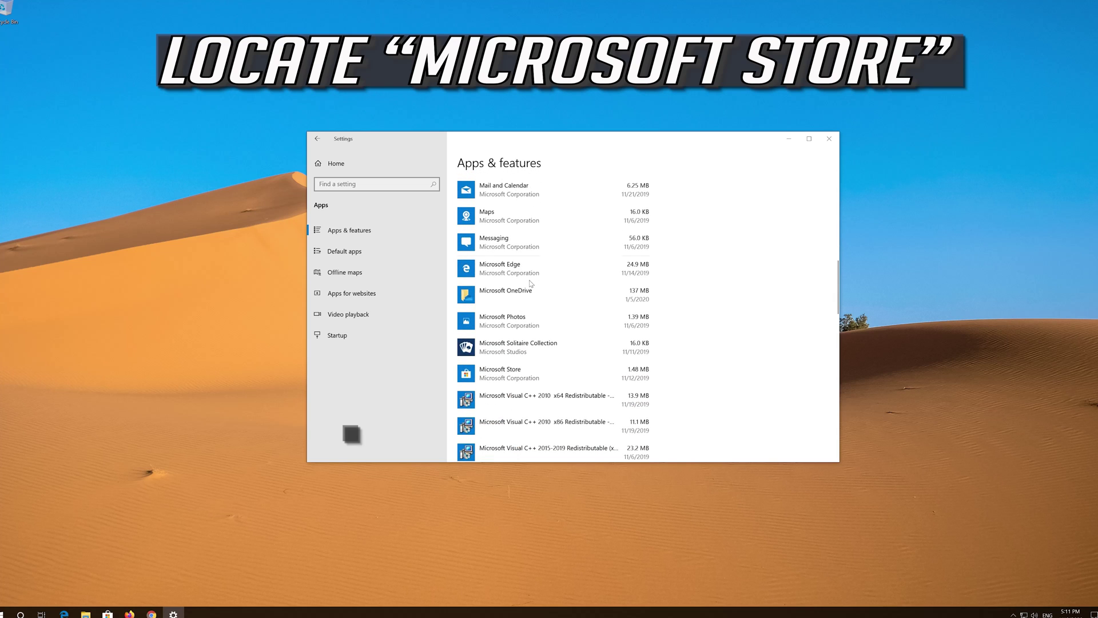
{"action": "scroll", "coordinate": [530, 283], "scroll_direction": "down", "scroll_amount": 4}
{"action": "scroll", "coordinate": [531, 283], "scroll_direction": "up", "scroll_amount": 1}
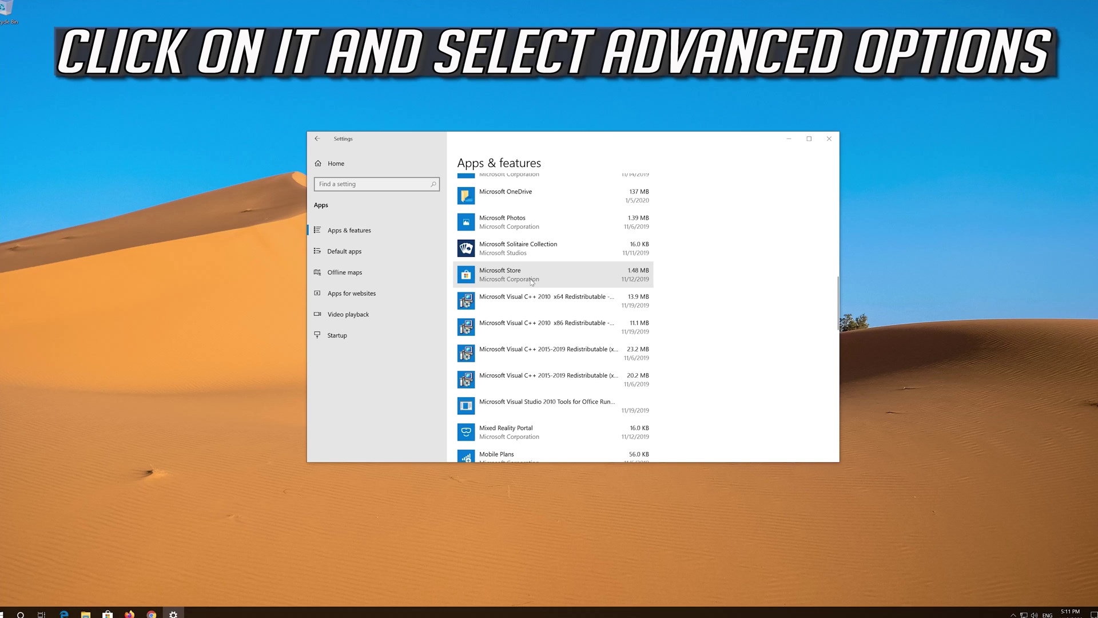
{"action": "left_click", "coordinate": [531, 281]}
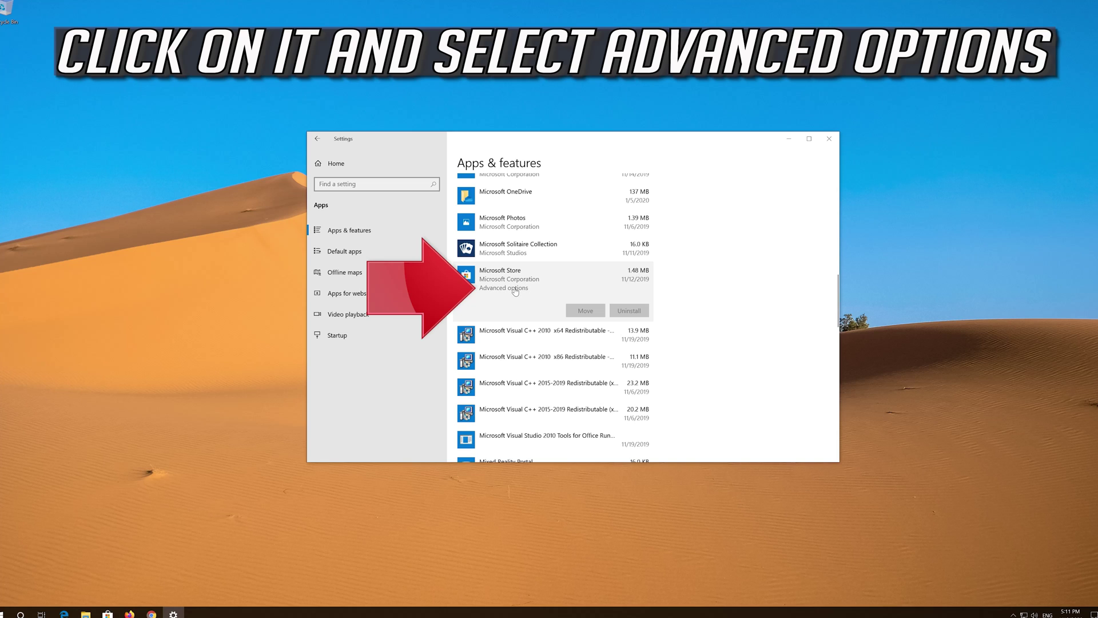
{"action": "left_click", "coordinate": [514, 289]}
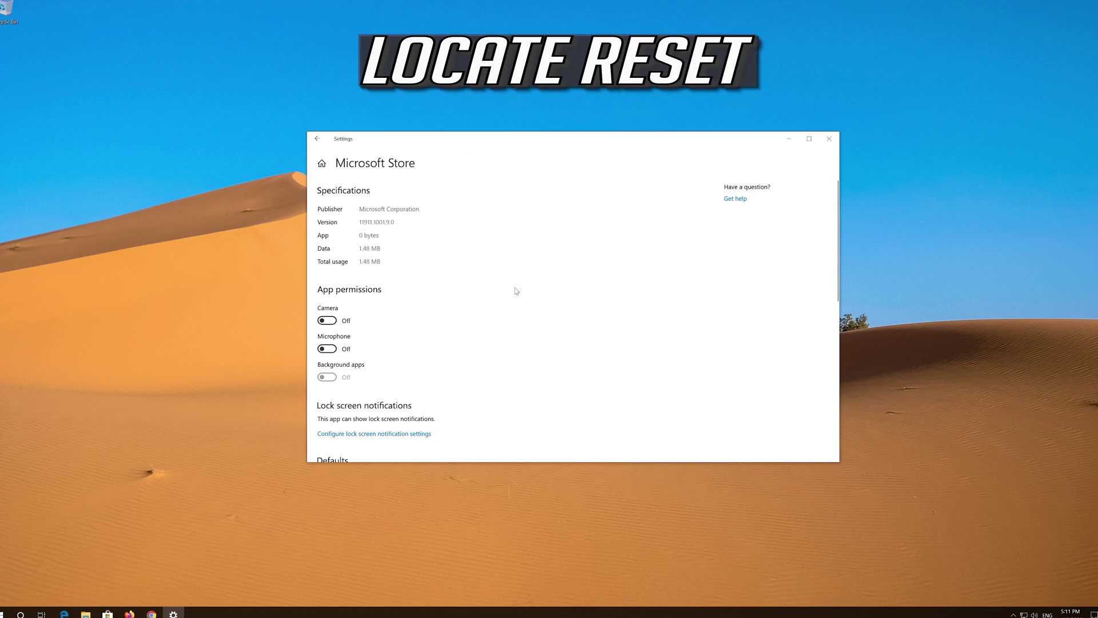
Reset the Microsoft Store app, approving the deletion of its data, and close Settings
{"action": "scroll", "coordinate": [456, 306], "scroll_direction": "down", "scroll_amount": 5}
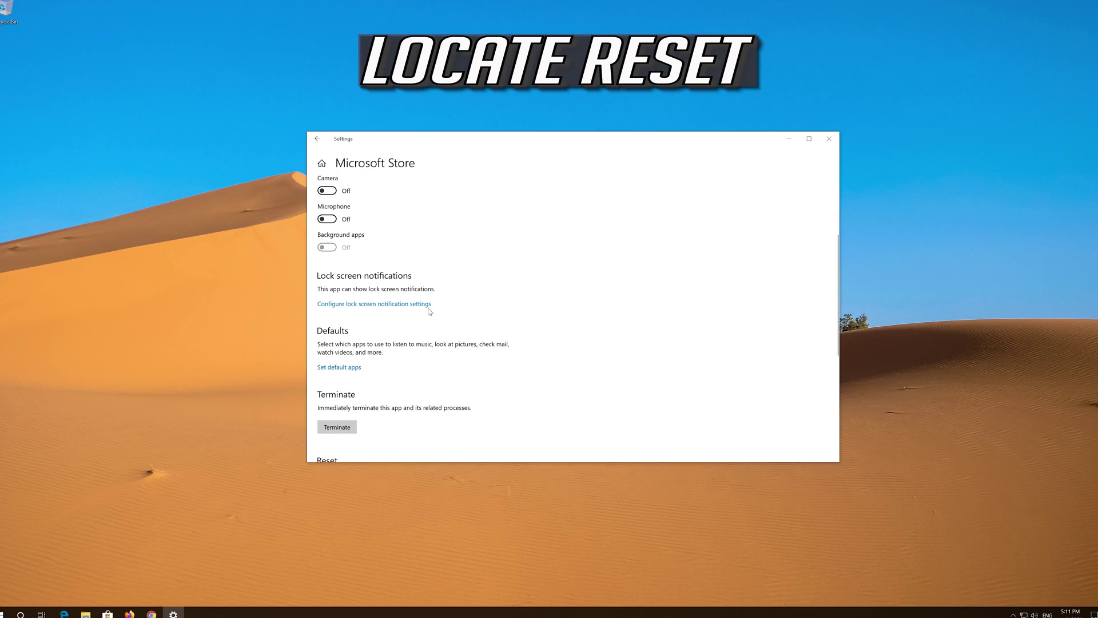
{"action": "scroll", "coordinate": [430, 312], "scroll_direction": "down", "scroll_amount": 2}
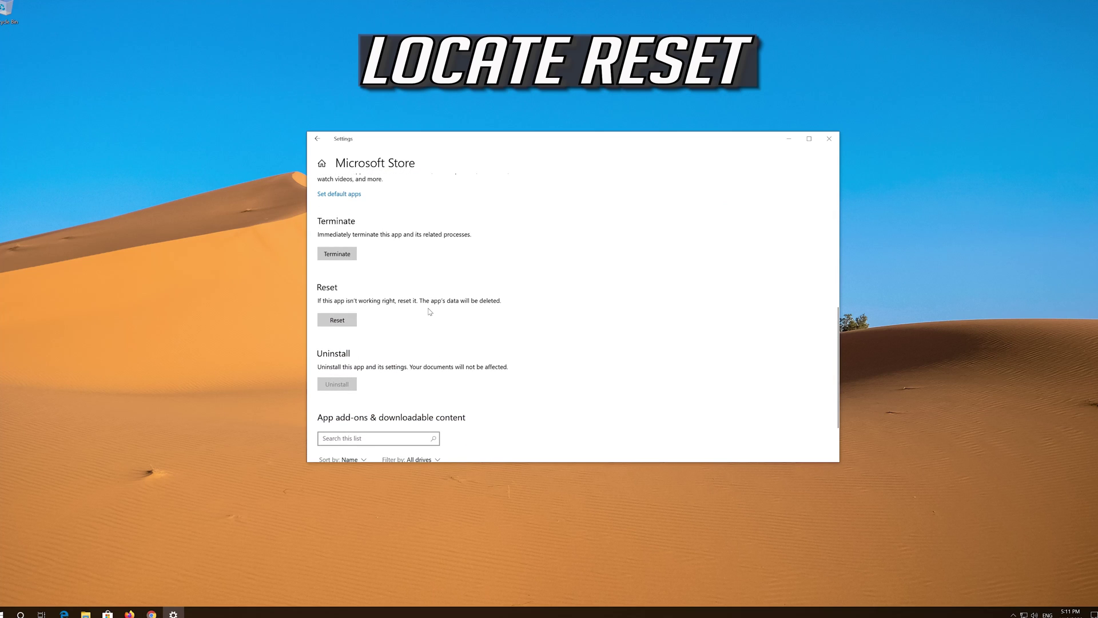
{"action": "left_click", "coordinate": [339, 321]}
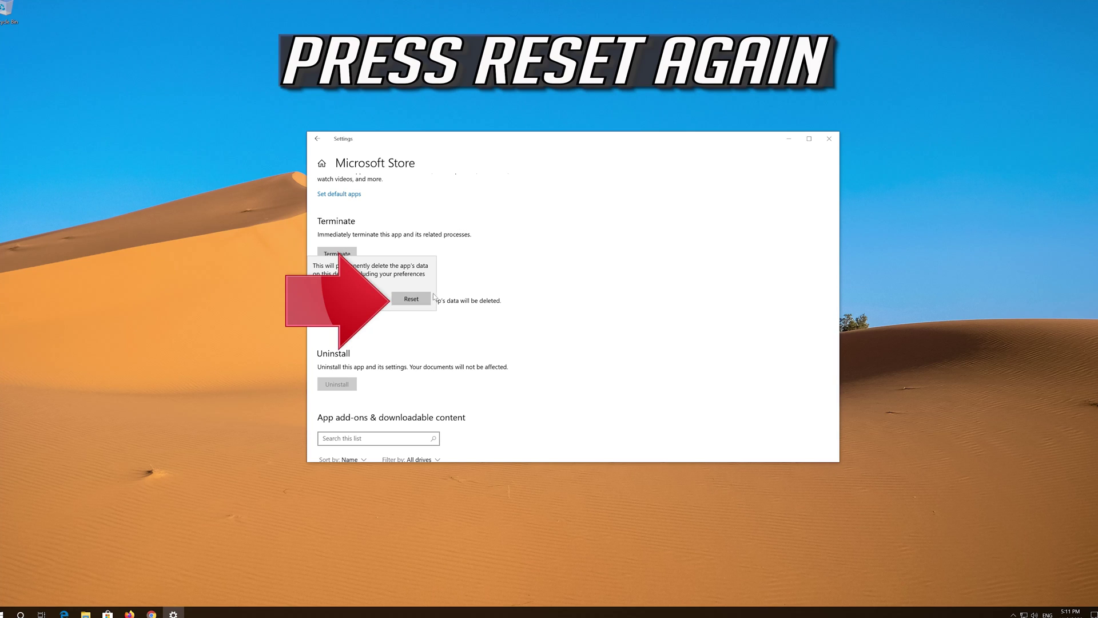
{"action": "left_click", "coordinate": [400, 299]}
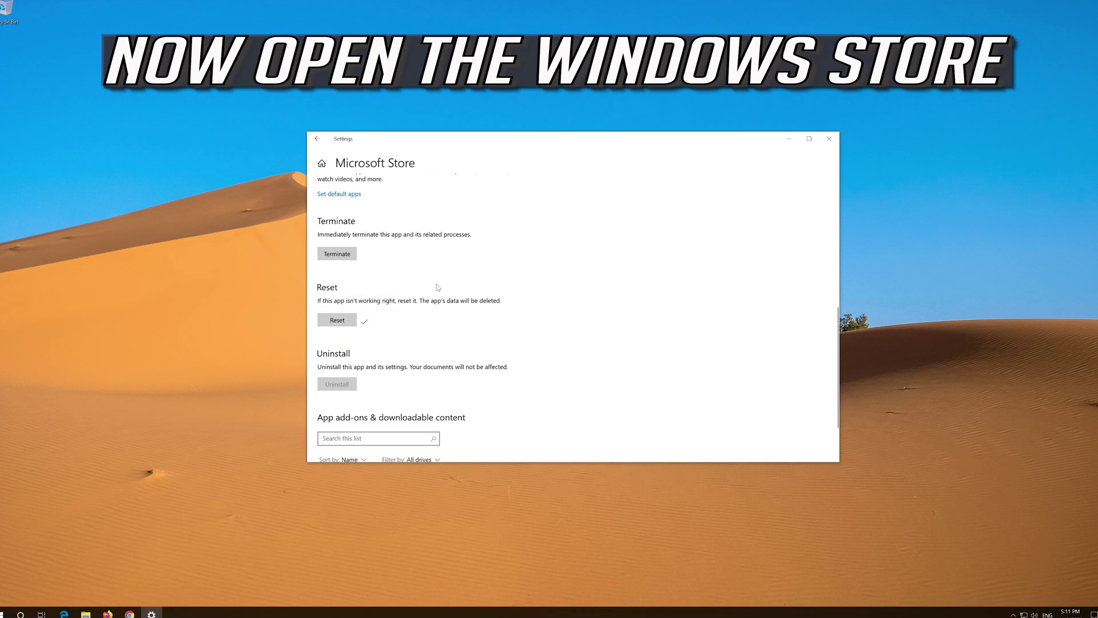
{"action": "left_click", "coordinate": [831, 142]}
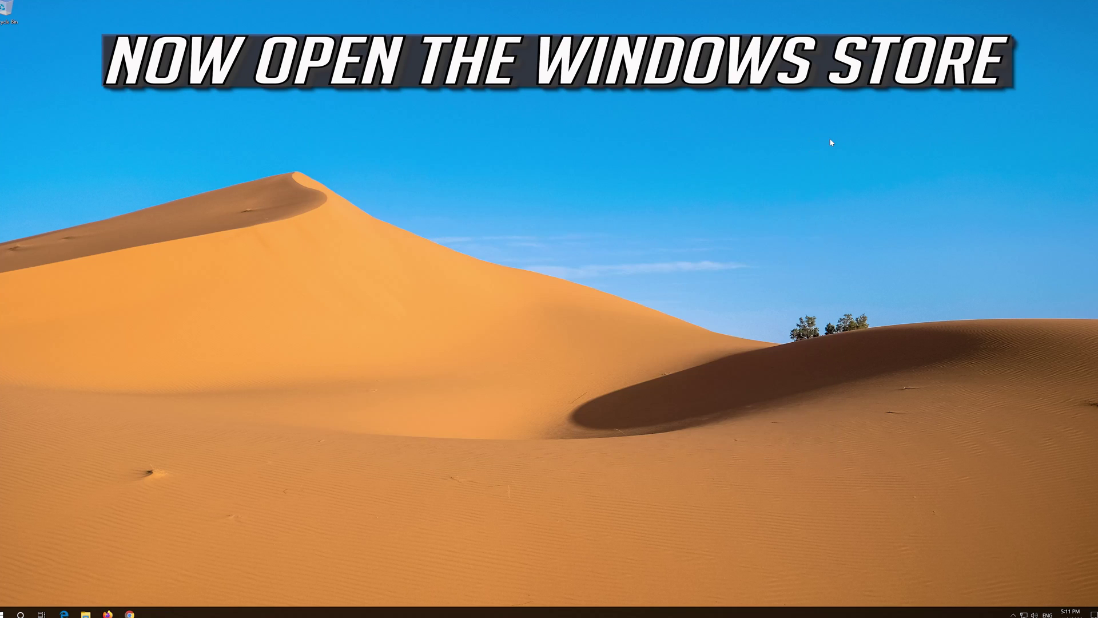
Open Microsoft Store and move its window towards the middle of the desktop
{"action": "left_click", "coordinate": [6, 612]}
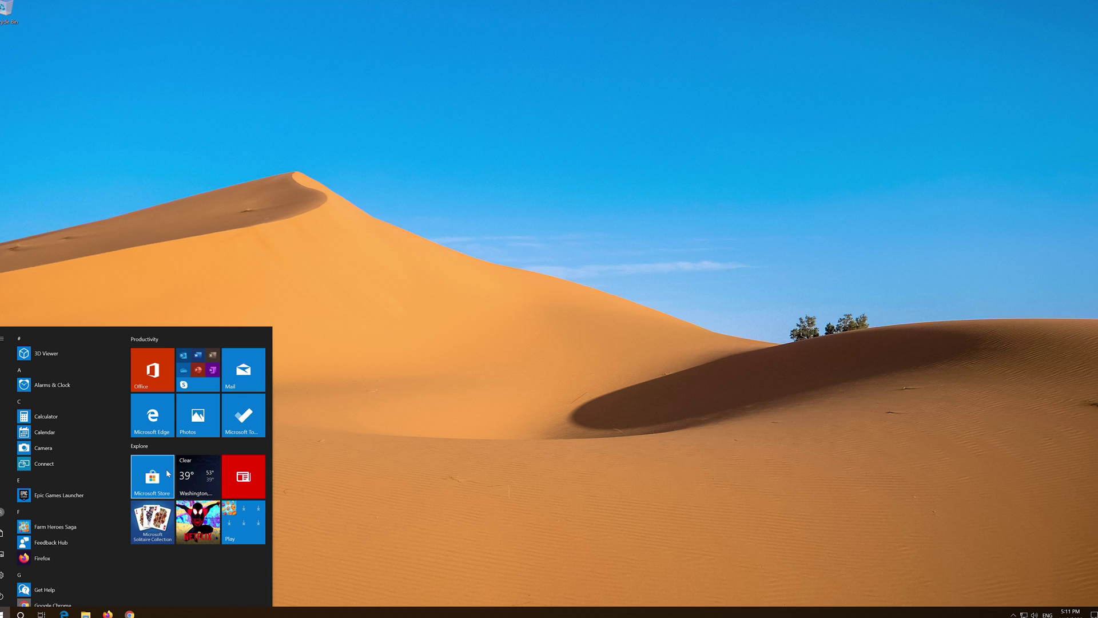
{"action": "left_click", "coordinate": [167, 473]}
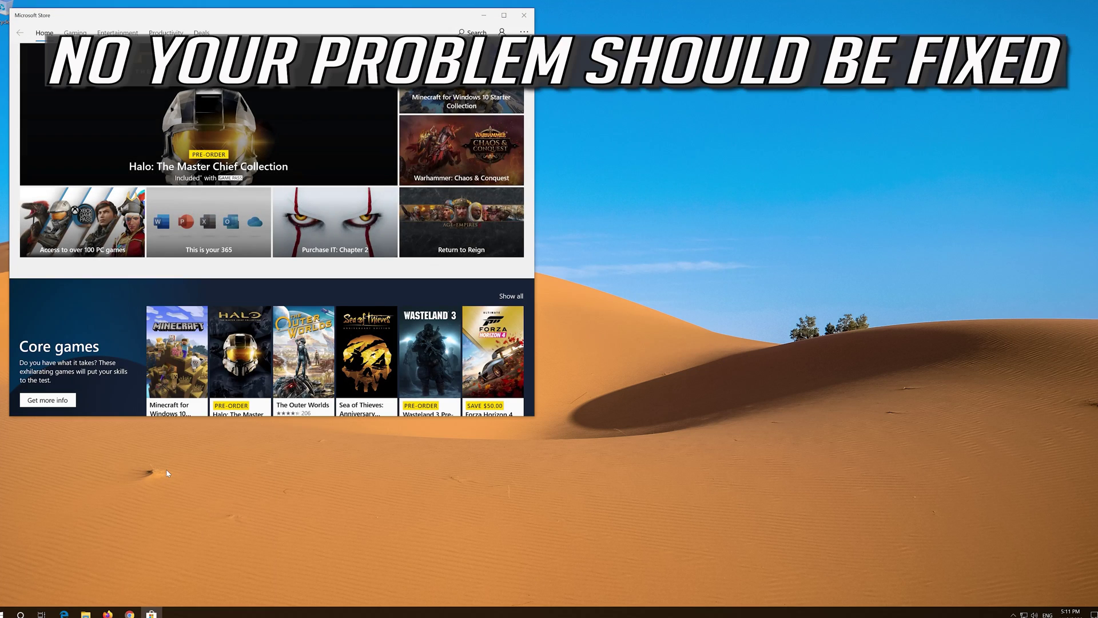
{"action": "left_click_drag", "start_coordinate": [349, 13], "coordinate": [652, 51]}
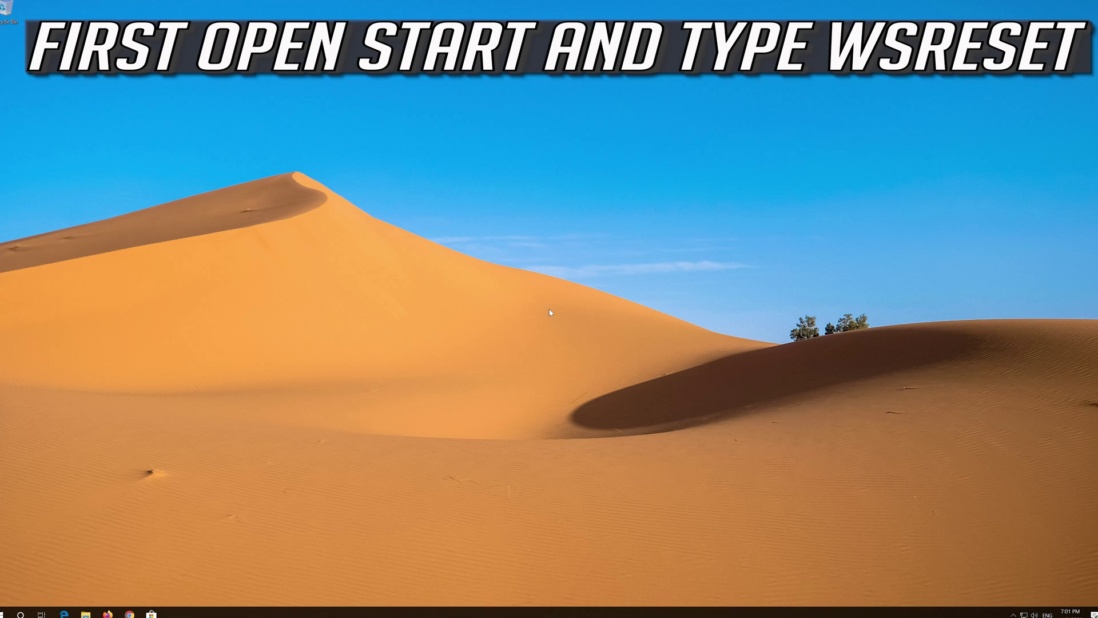
Find and run the wsreset command, and close the Microsoft Store window it opens
{"action": "key", "text": "super"}
{"action": "type", "text": "wsreset"}
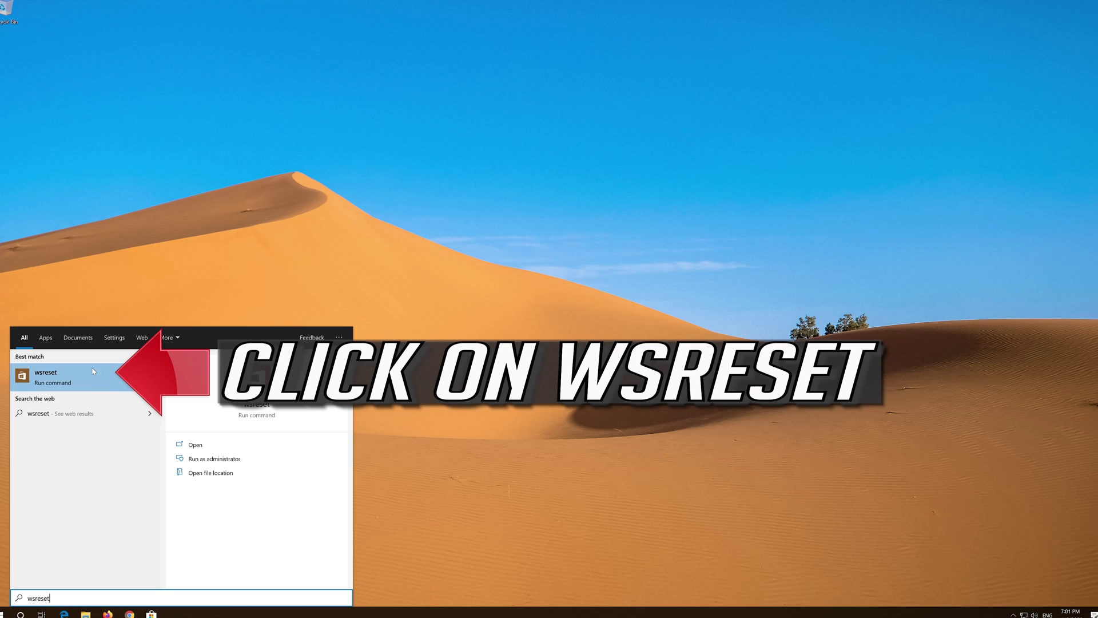
{"action": "left_click", "coordinate": [83, 387]}
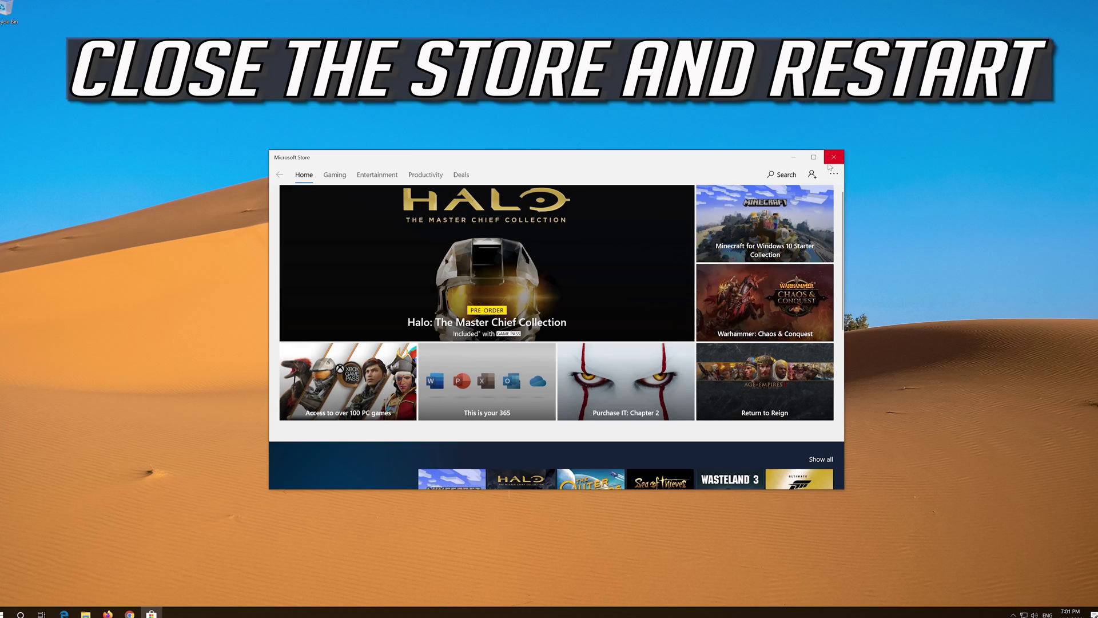
{"action": "left_click", "coordinate": [832, 161]}
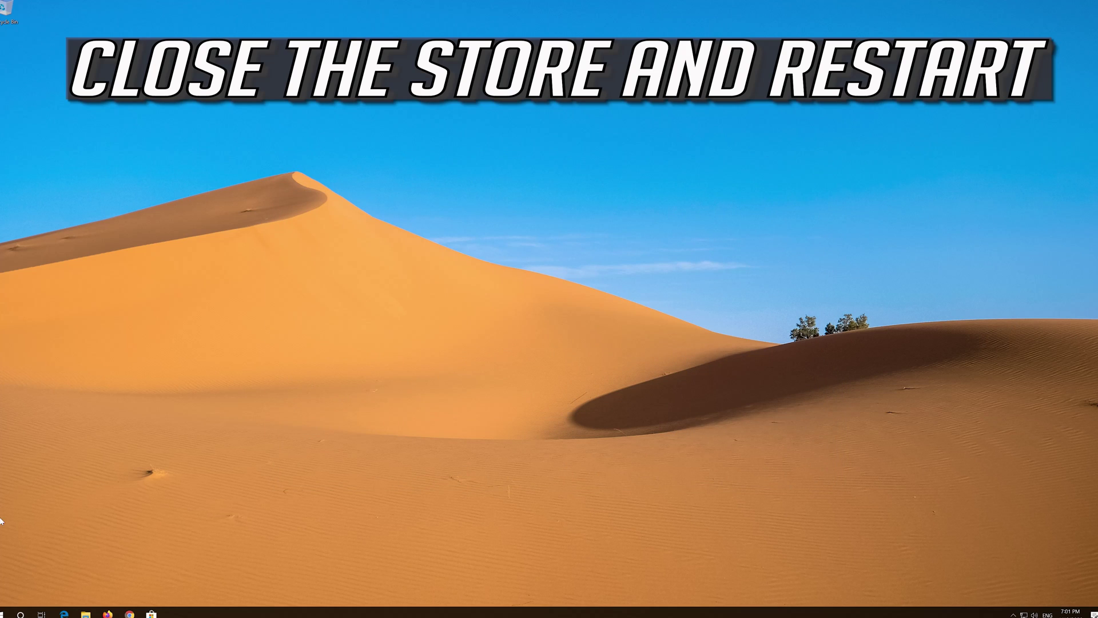
Restart the computer
{"action": "left_click", "coordinate": [3, 613]}
{"action": "left_click", "coordinate": [1, 594]}
{"action": "left_click", "coordinate": [3, 574]}
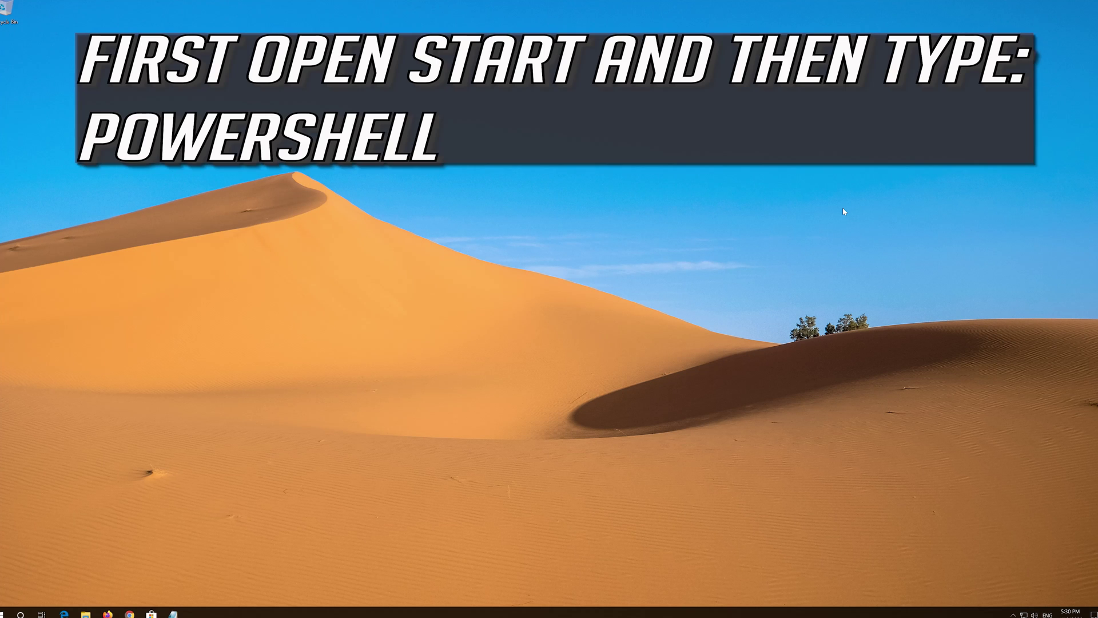
Search for powershell, run Windows PowerShell as administrator and allow it to make changes to the device
{"action": "key", "text": "super"}
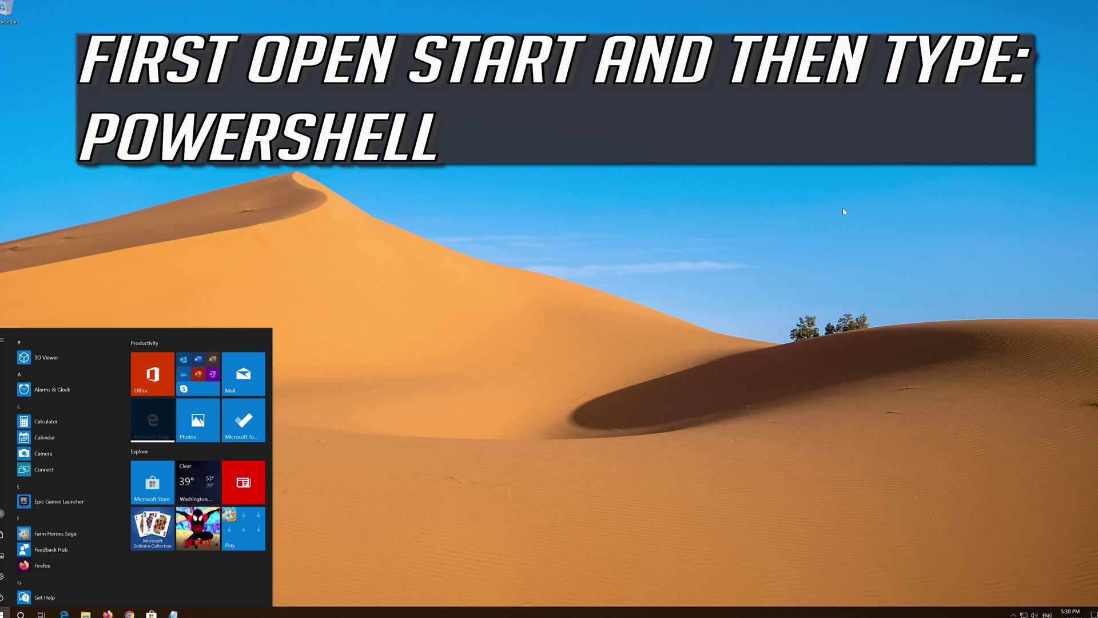
{"action": "type", "text": "power"}
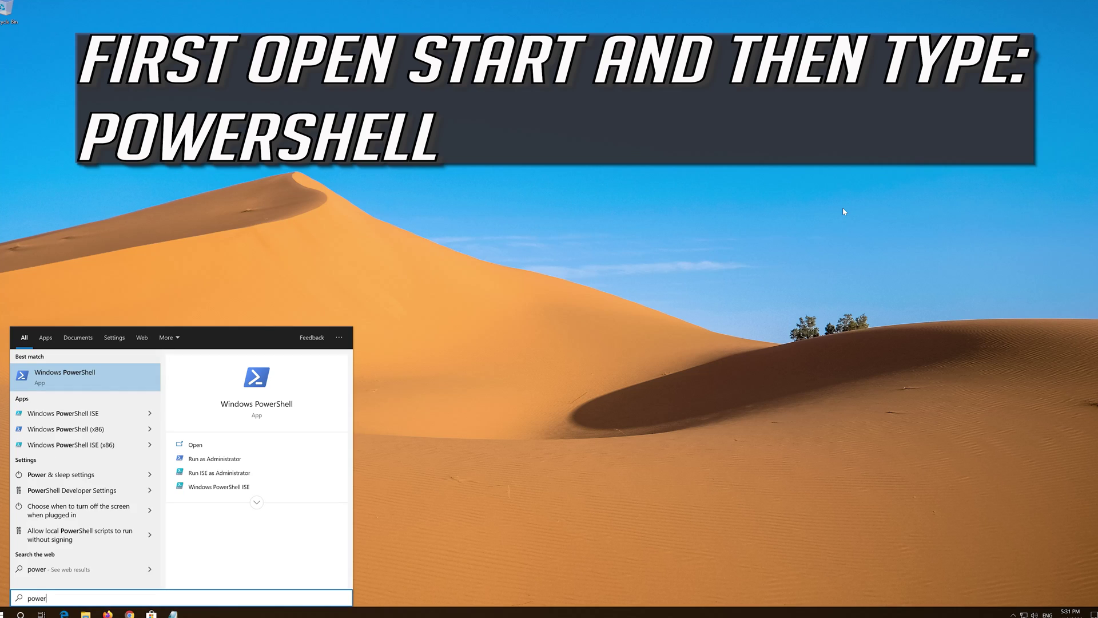
{"action": "type", "text": "shell"}
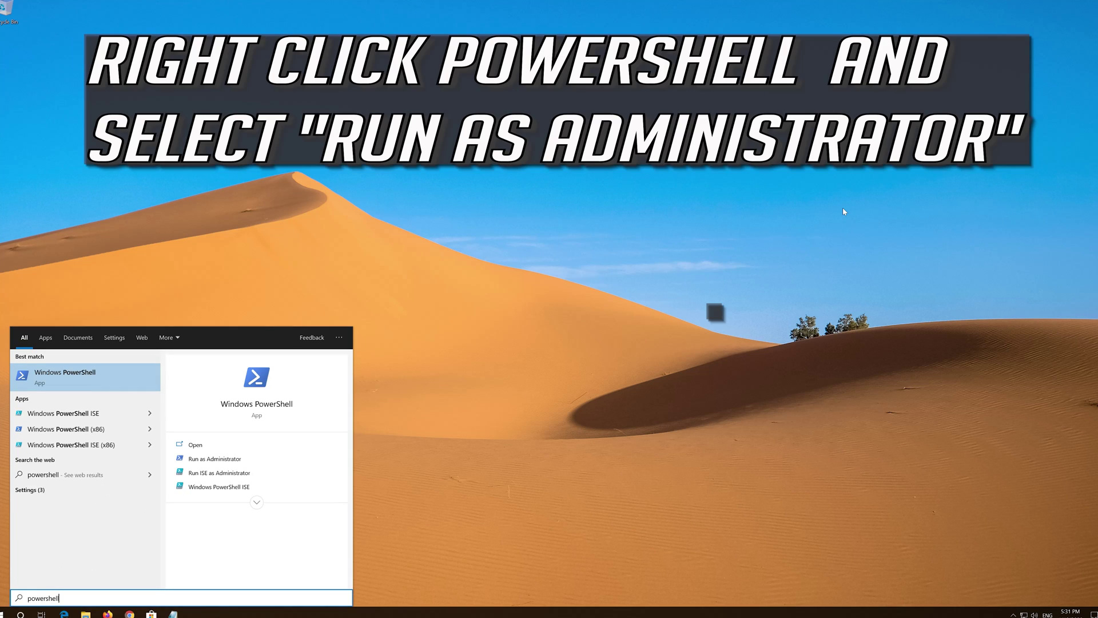
{"action": "right_click", "coordinate": [78, 384]}
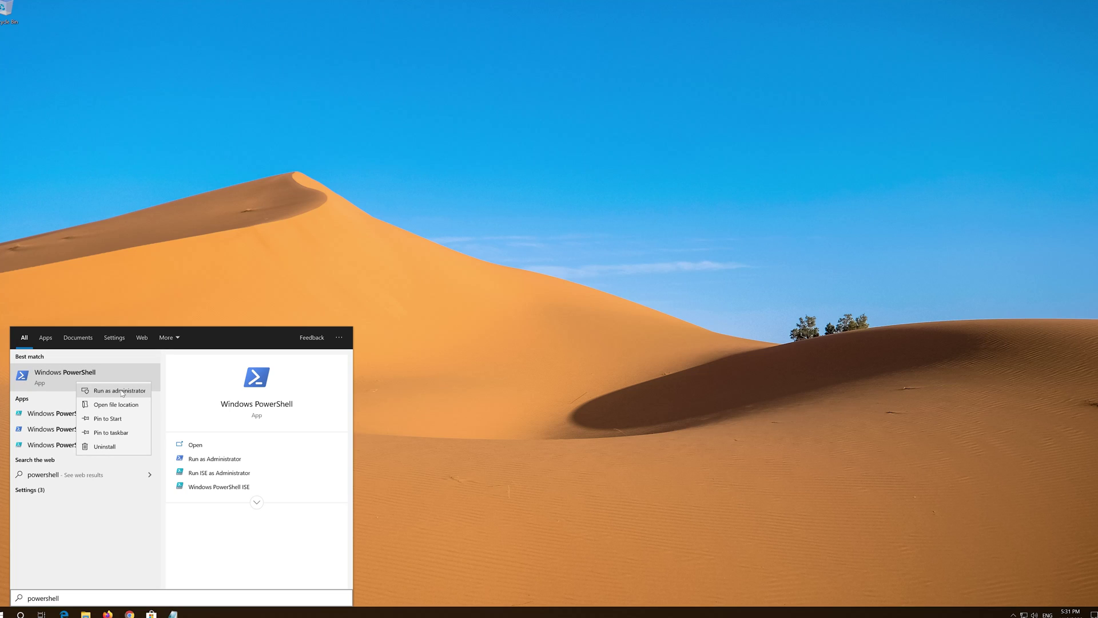
{"action": "left_click", "coordinate": [120, 390]}
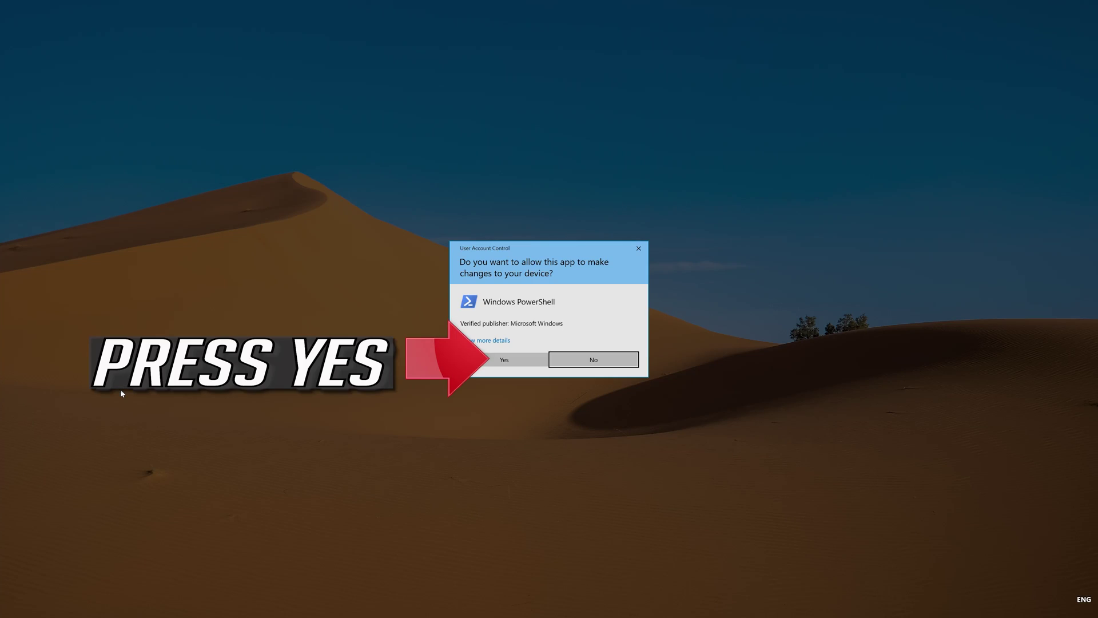
{"action": "left_click", "coordinate": [518, 357]}
{"action": "left_click", "coordinate": [505, 363]}
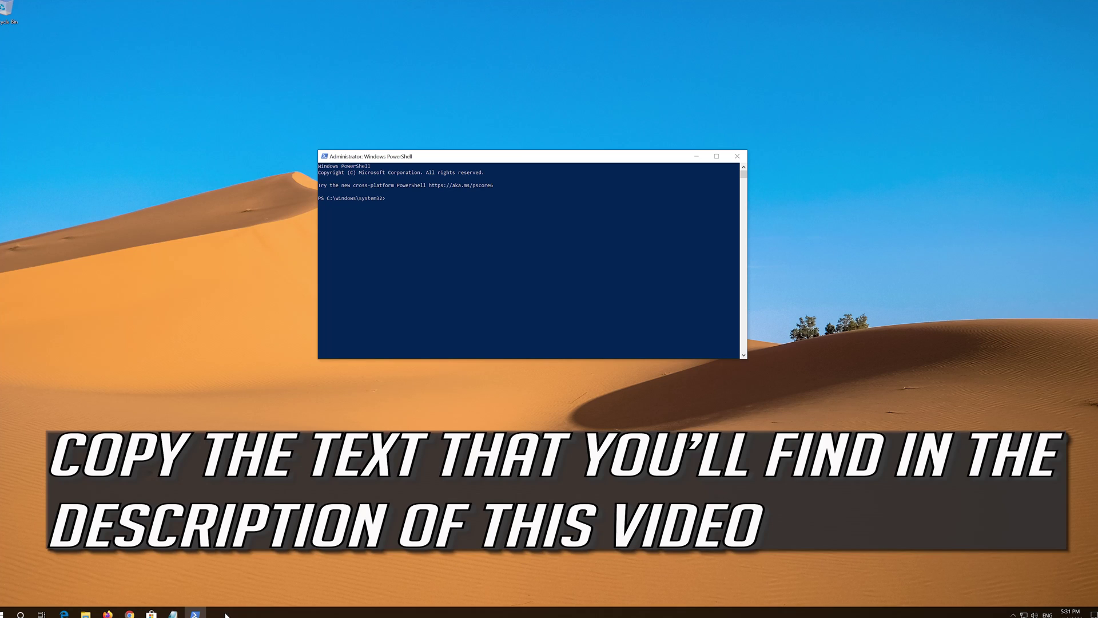
Copy the whole package re-registration script from the open Notepad document and minimize Notepad
{"action": "left_click", "coordinate": [173, 613]}
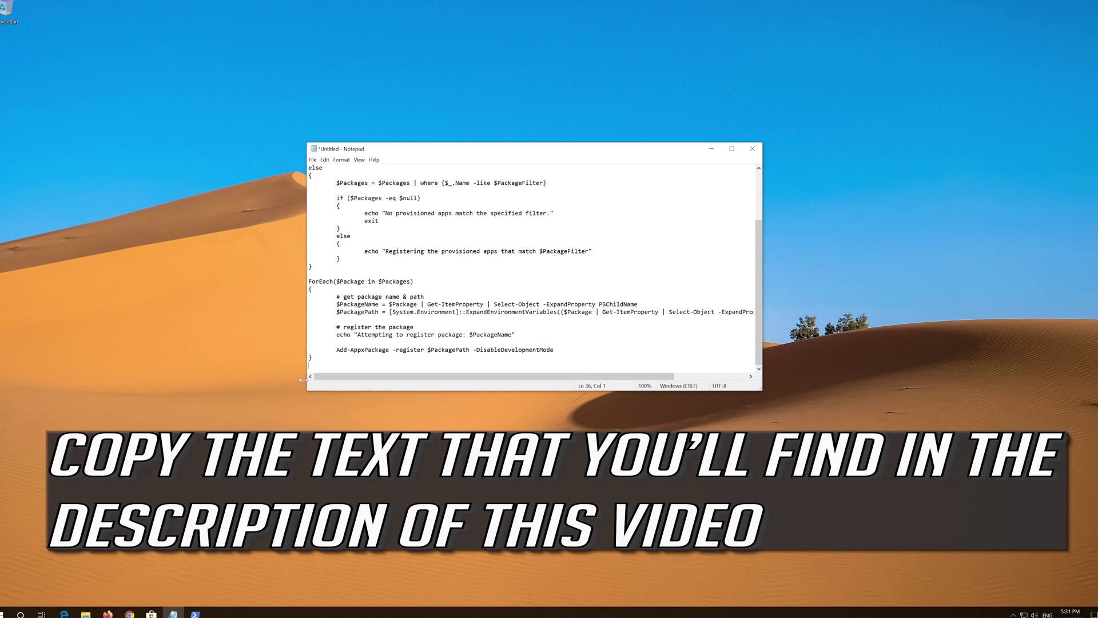
{"action": "left_click_drag", "start_coordinate": [313, 358], "coordinate": [273, 165]}
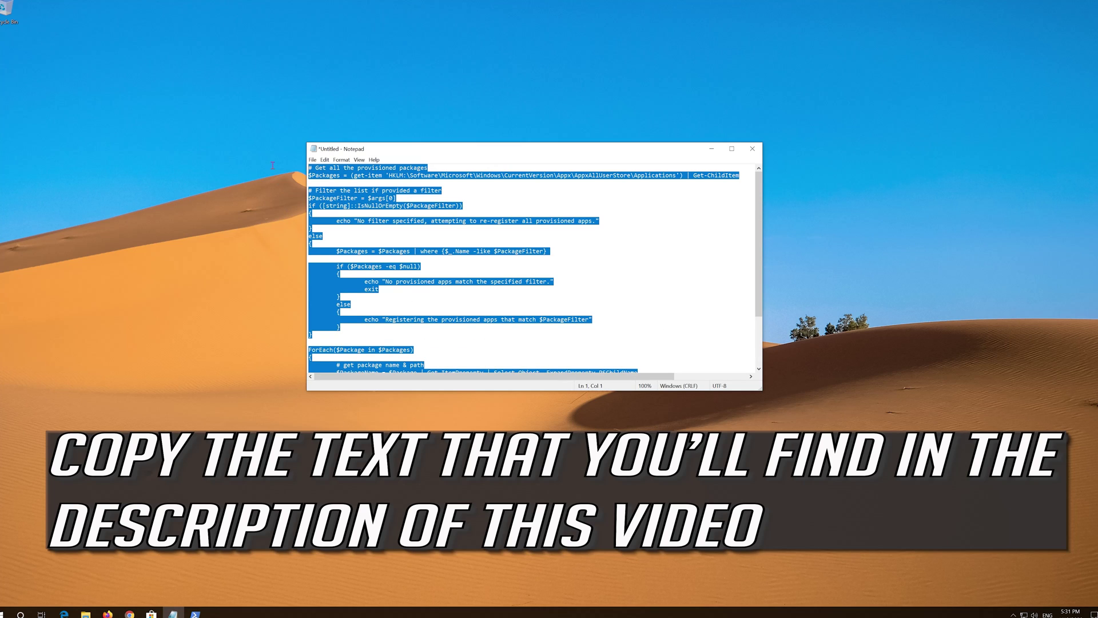
{"action": "right_click", "coordinate": [414, 181]}
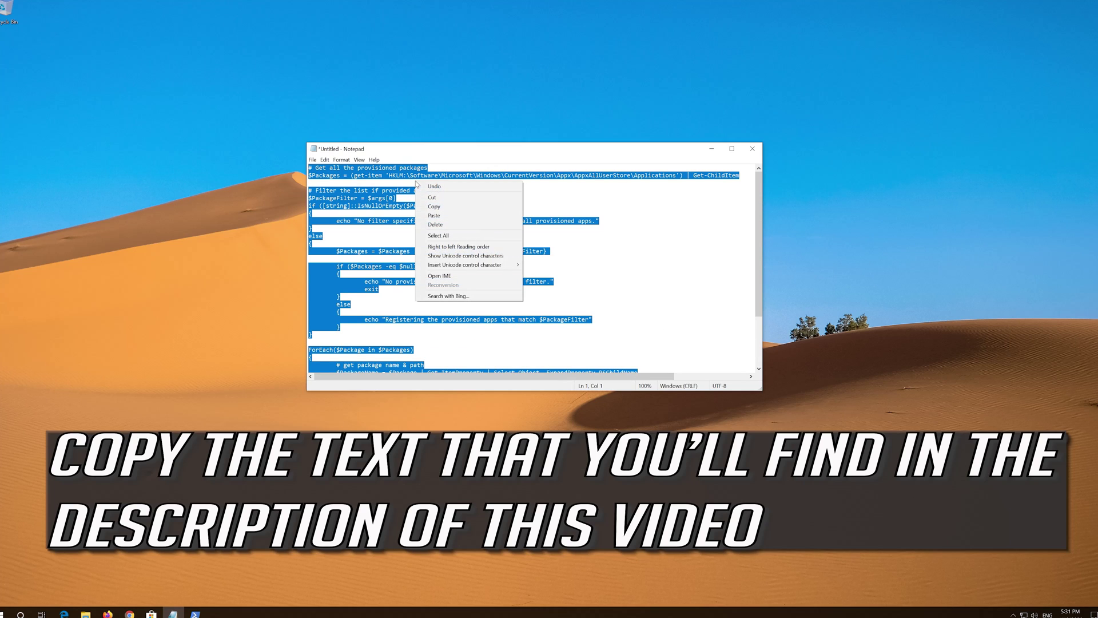
{"action": "left_click", "coordinate": [433, 207]}
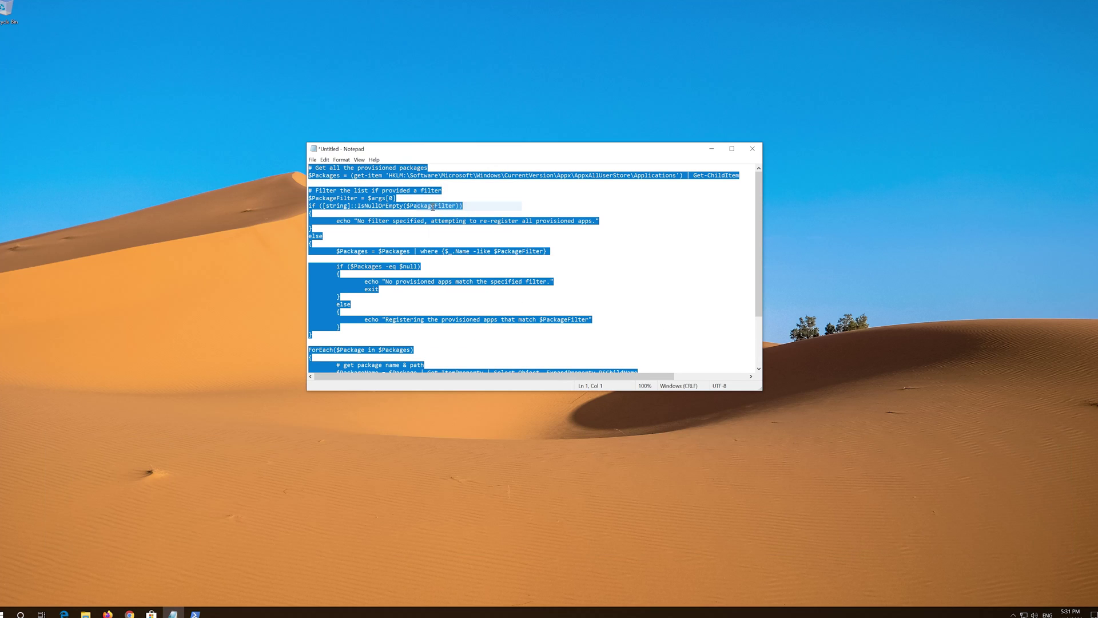
{"action": "left_click", "coordinate": [720, 154]}
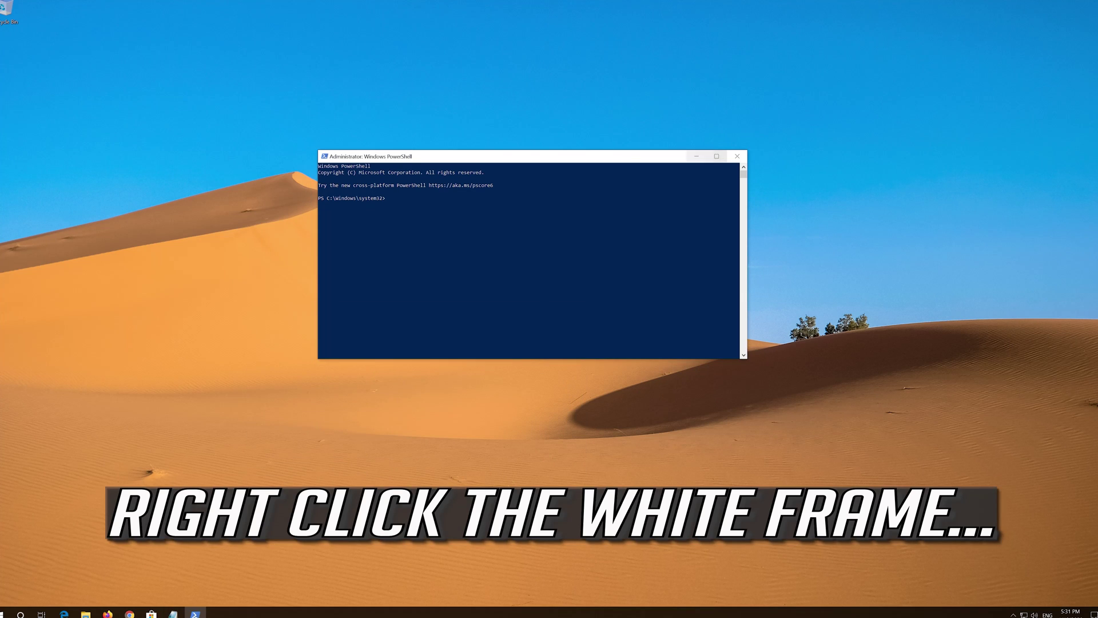
Paste the copied script into the administrator PowerShell window and run it to re-register all provisioned apps
{"action": "right_click", "coordinate": [512, 155]}
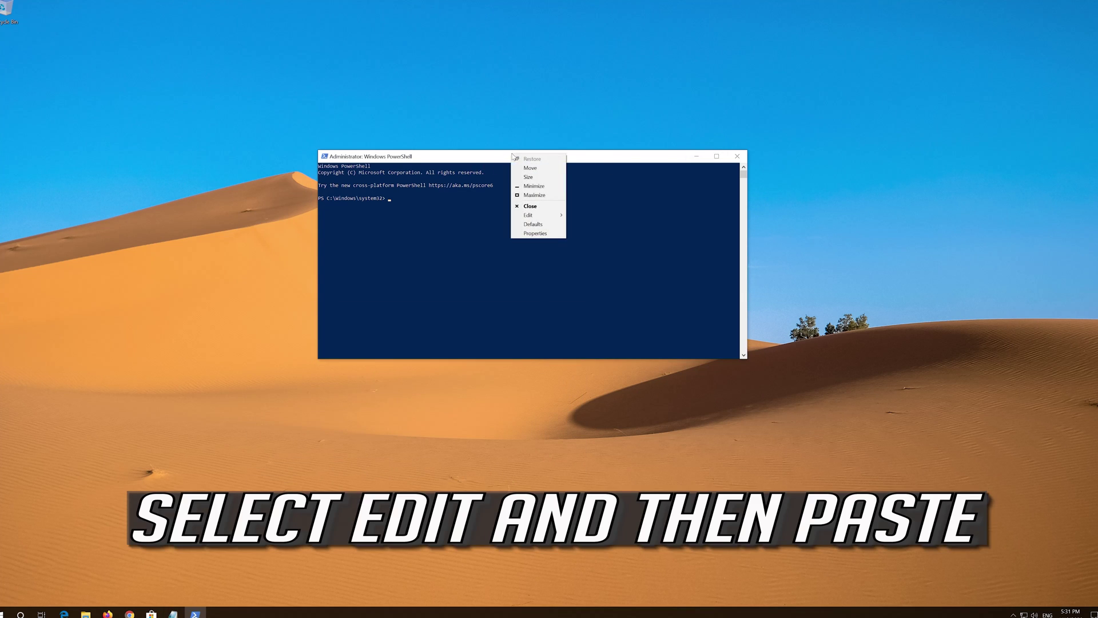
{"action": "mouse_move", "coordinate": [523, 216]}
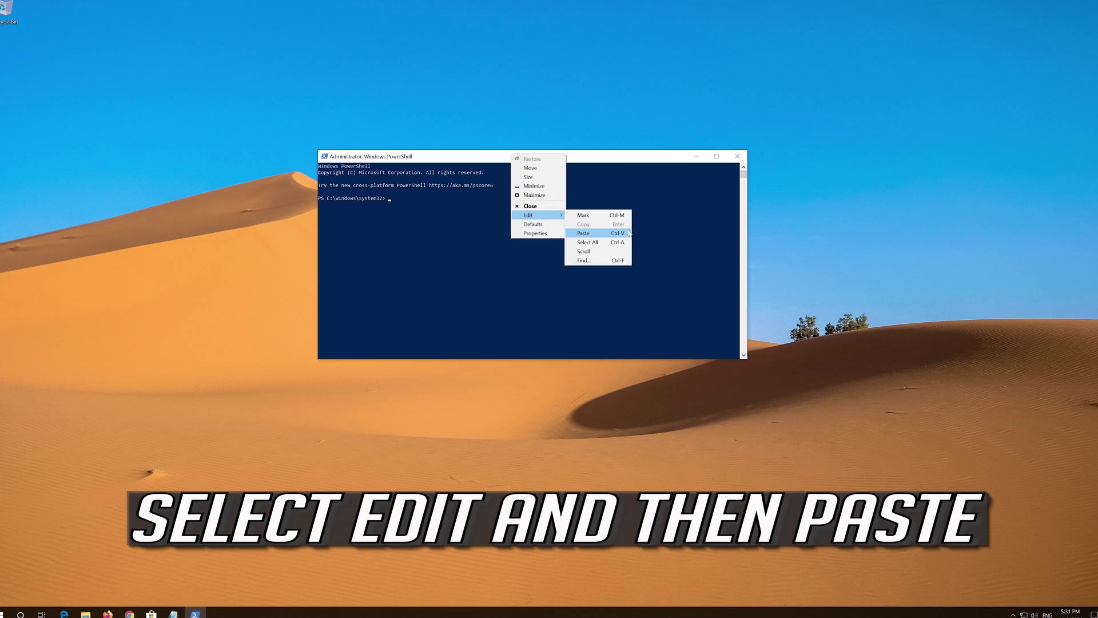
{"action": "left_click", "coordinate": [604, 234]}
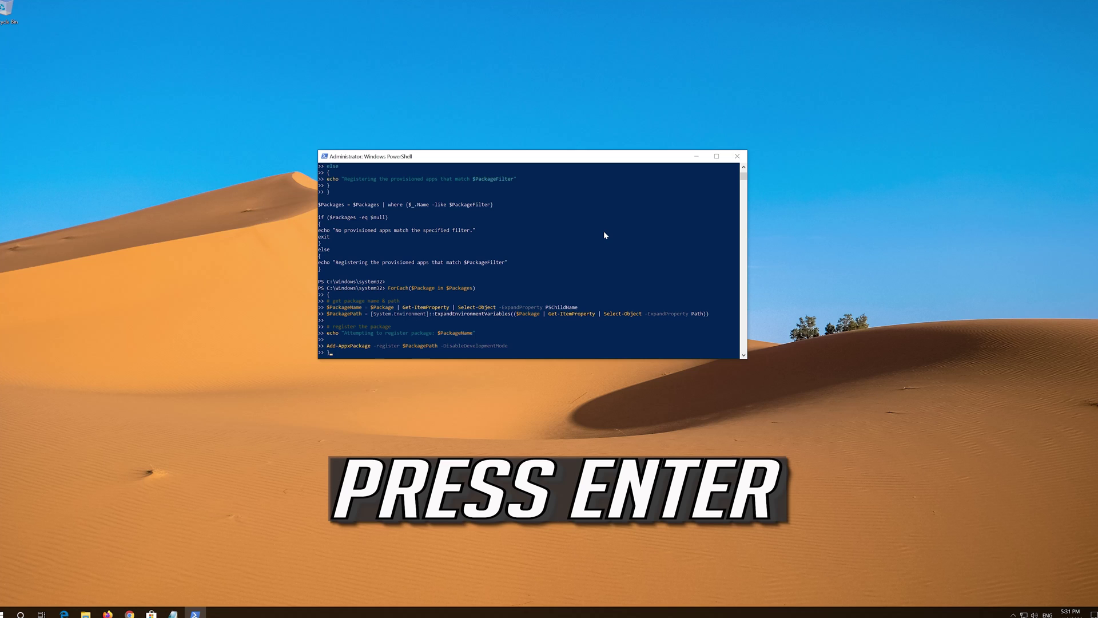
{"action": "key", "text": "Return"}
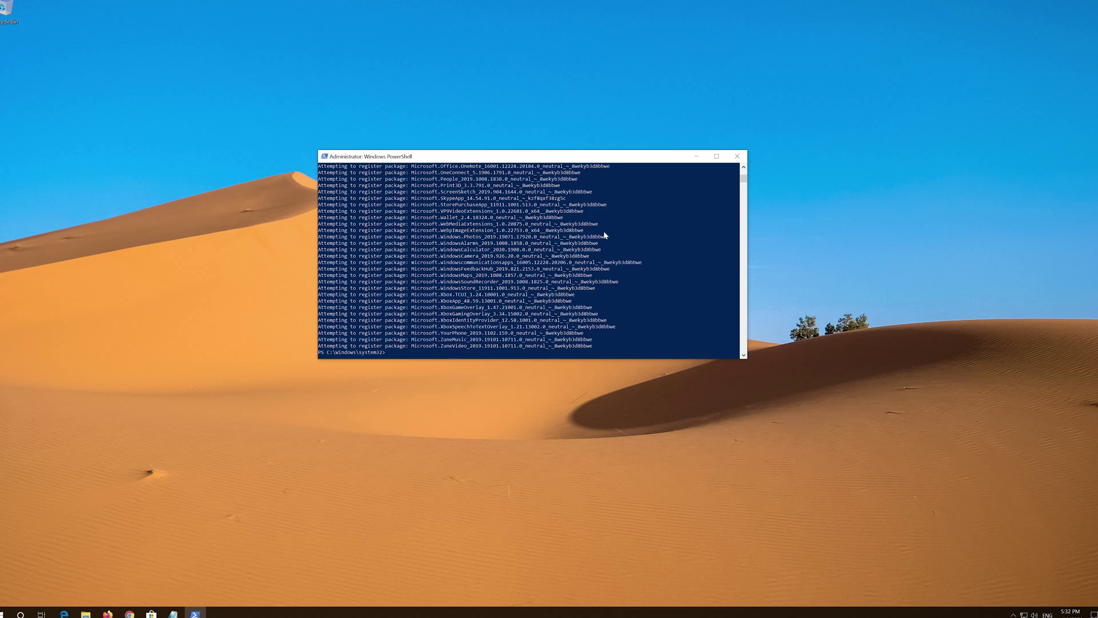
End the administrator PowerShell session with the exit command
{"action": "type", "text": "ex"}
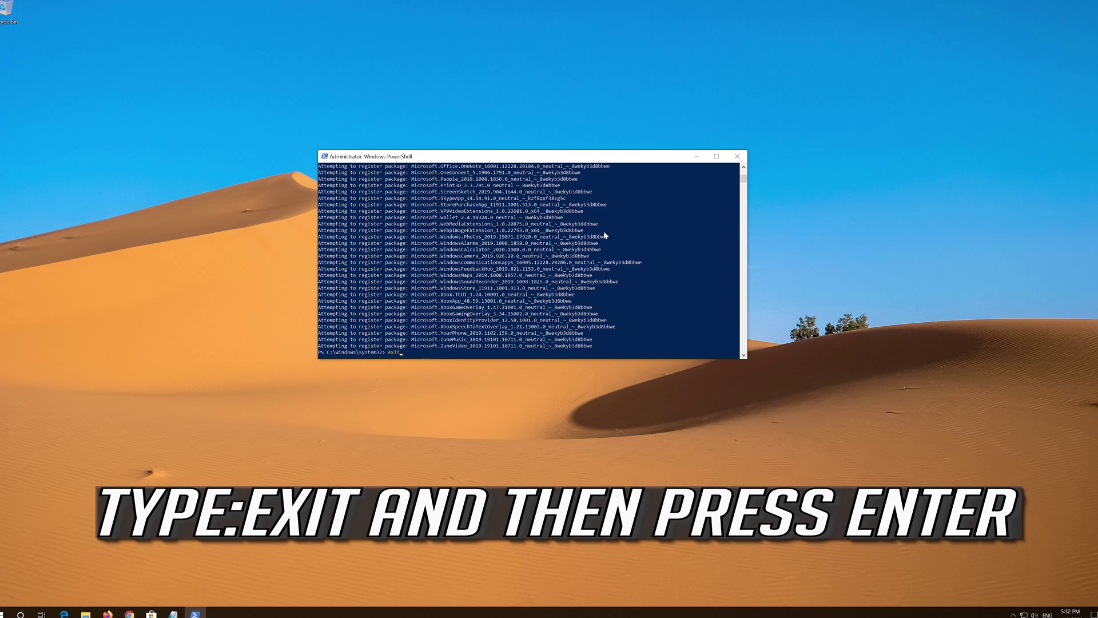
{"action": "type", "text": "it"}
{"action": "key", "text": "Return"}
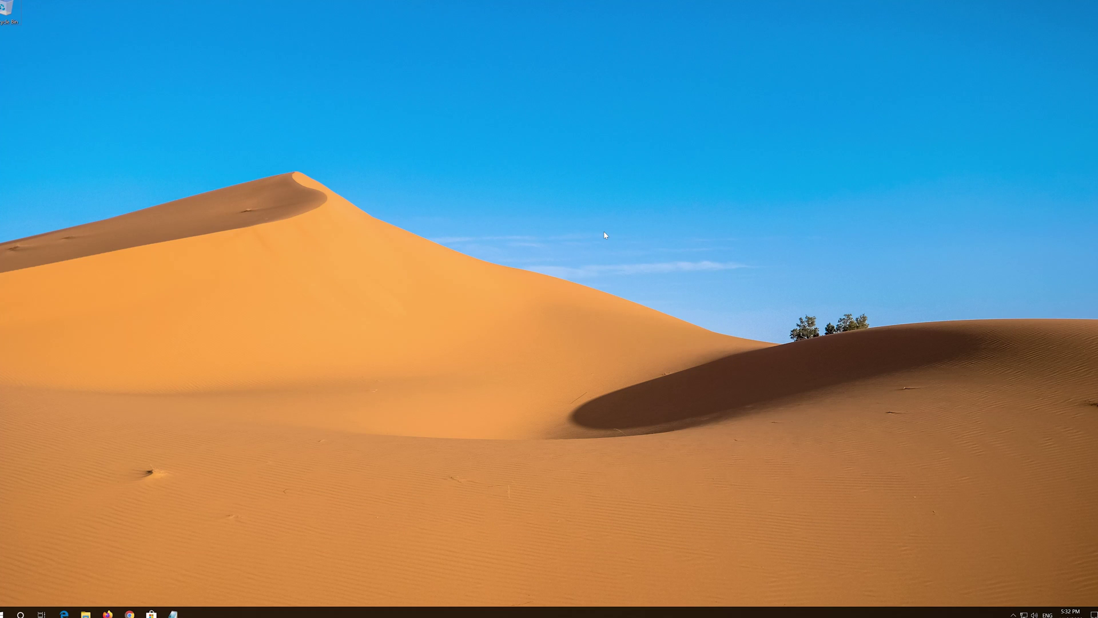
Restart the computer after closing PowerShell
{"action": "left_click", "coordinate": [5, 612]}
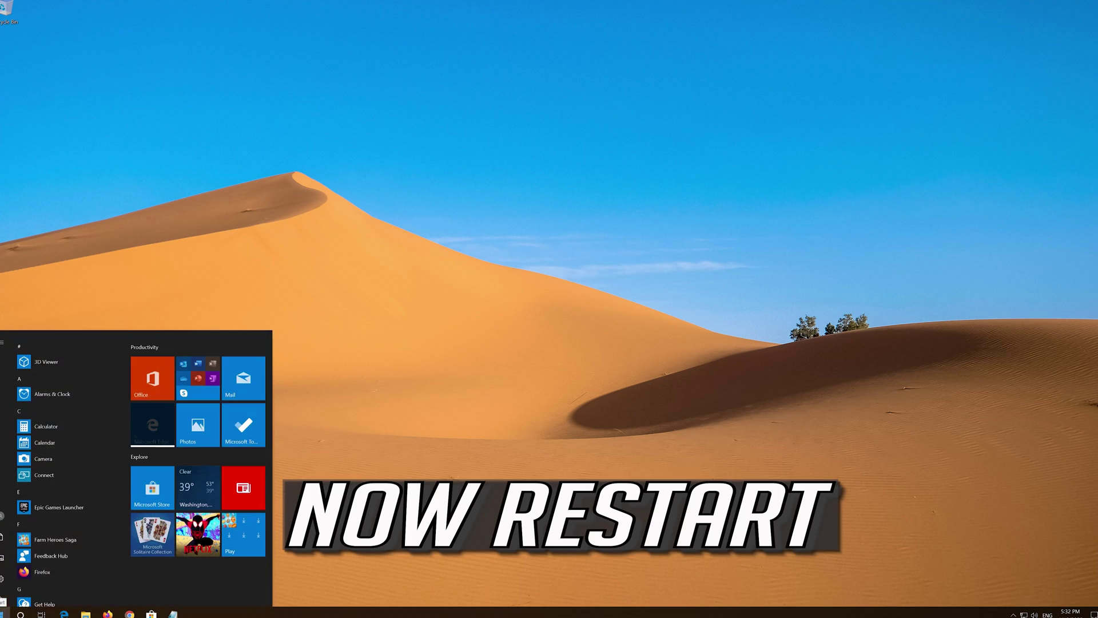
{"action": "mouse_move", "coordinate": [5, 596]}
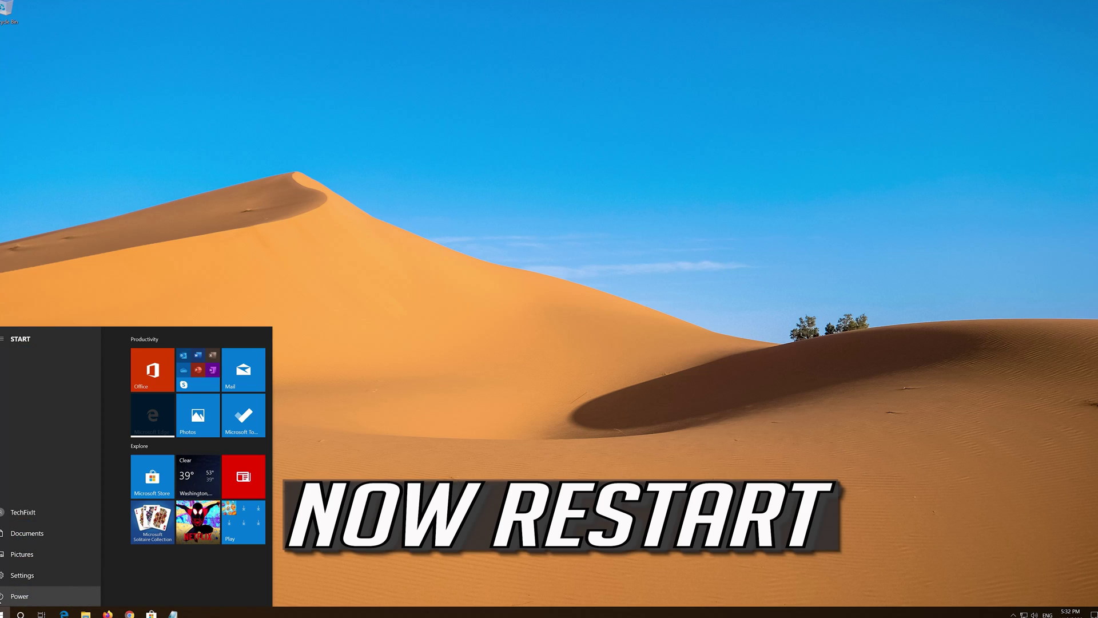
{"action": "left_click", "coordinate": [5, 596]}
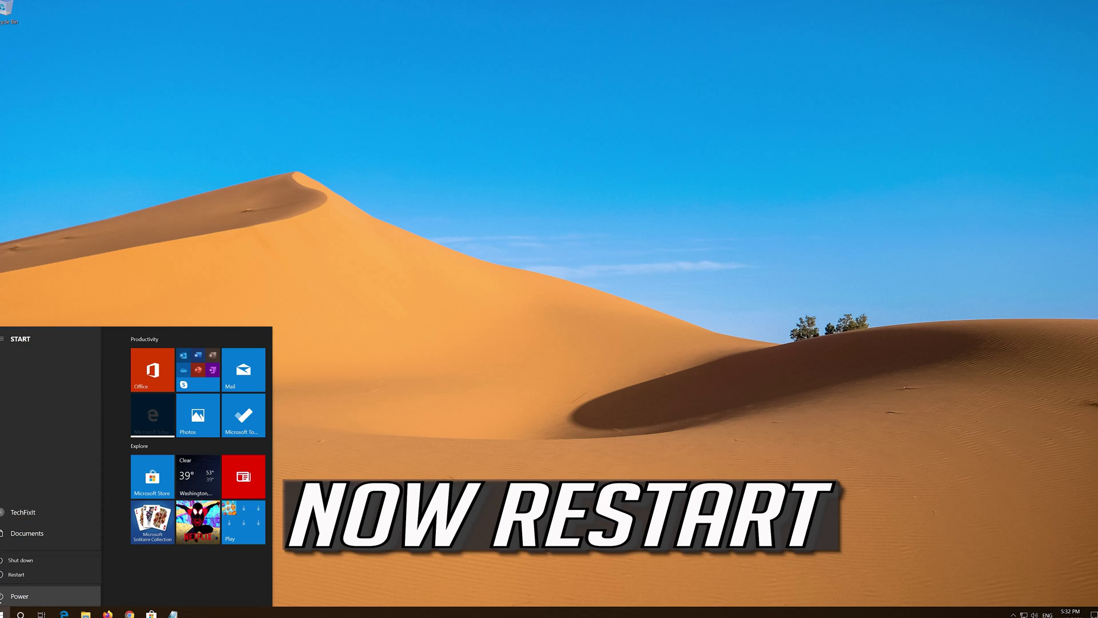
{"action": "left_click", "coordinate": [8, 577]}
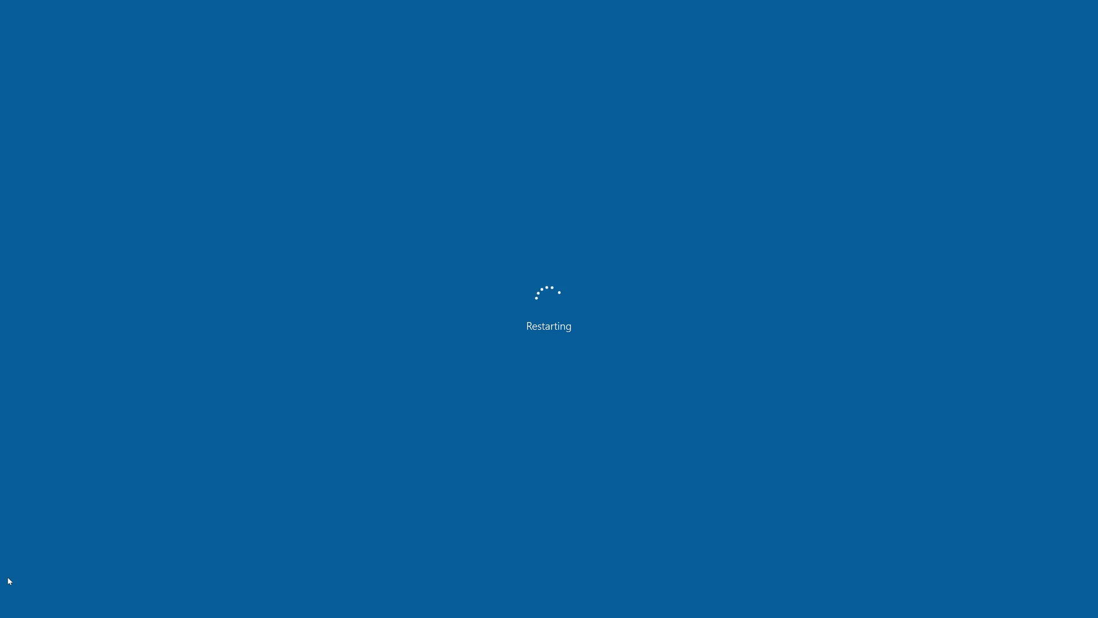
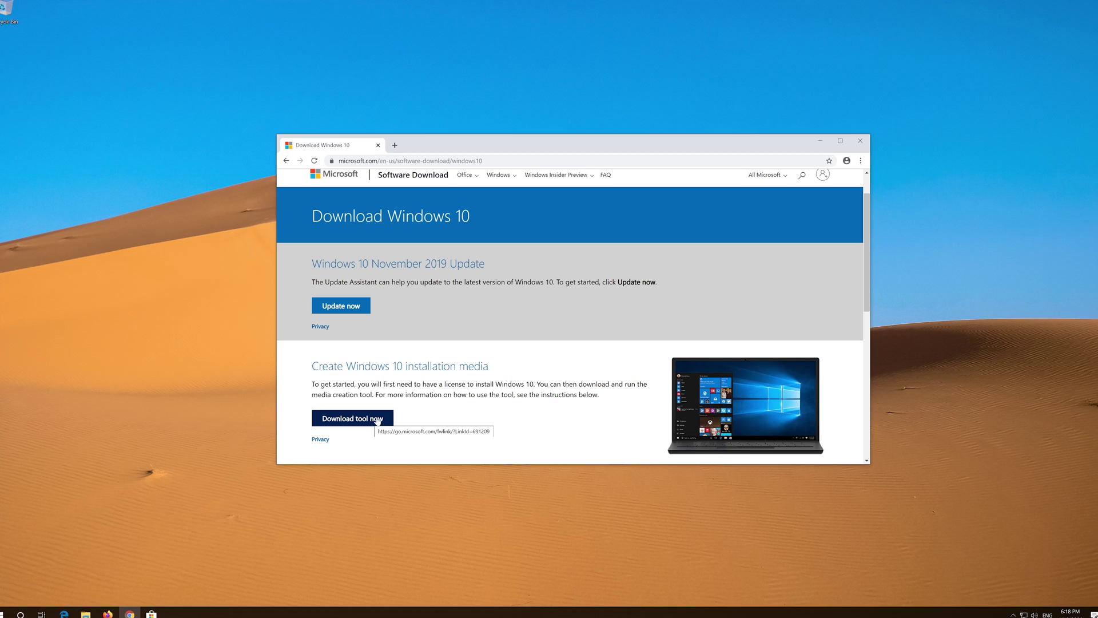
Download the Windows 10 media creation tool, close the browser and run the tool, allowing it to make changes to the device
{"action": "left_click", "coordinate": [373, 420]}
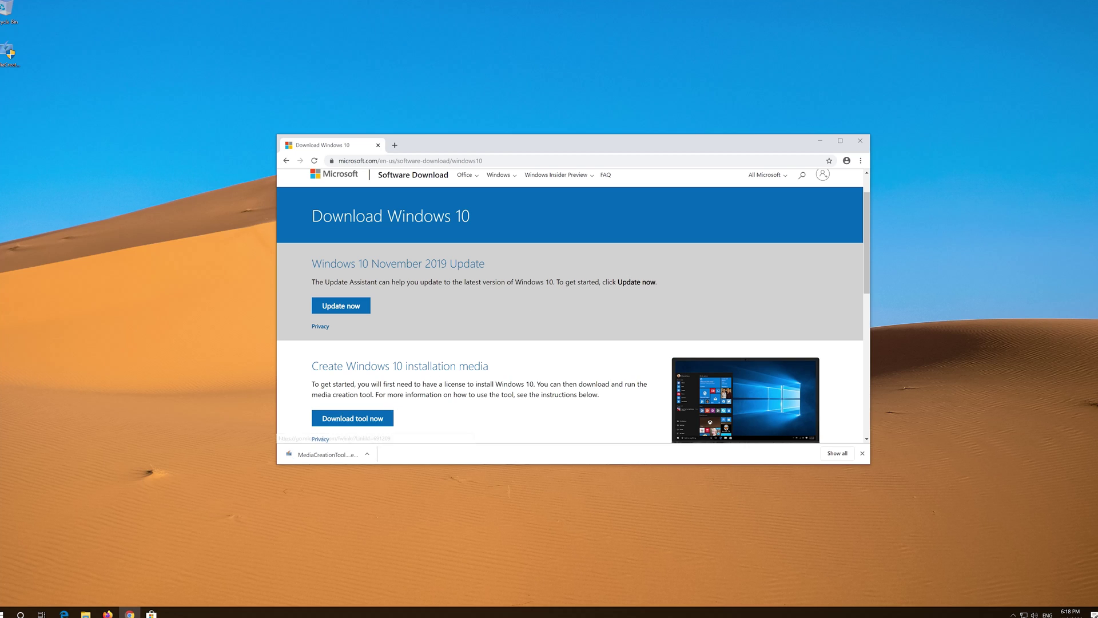
{"action": "left_click", "coordinate": [861, 143]}
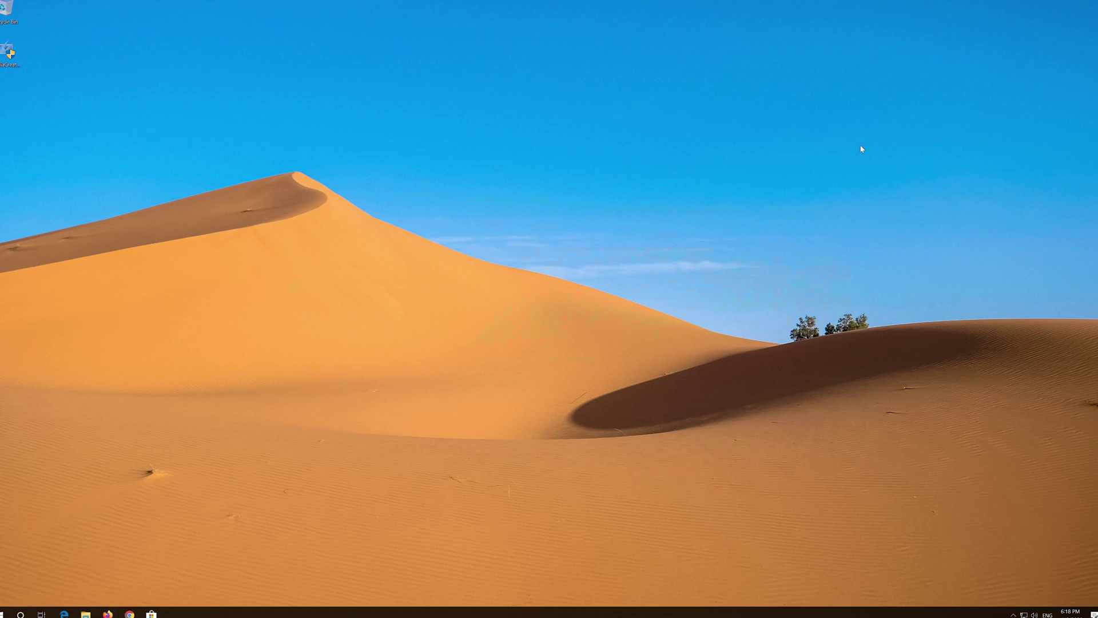
{"action": "double_click", "coordinate": [7, 57]}
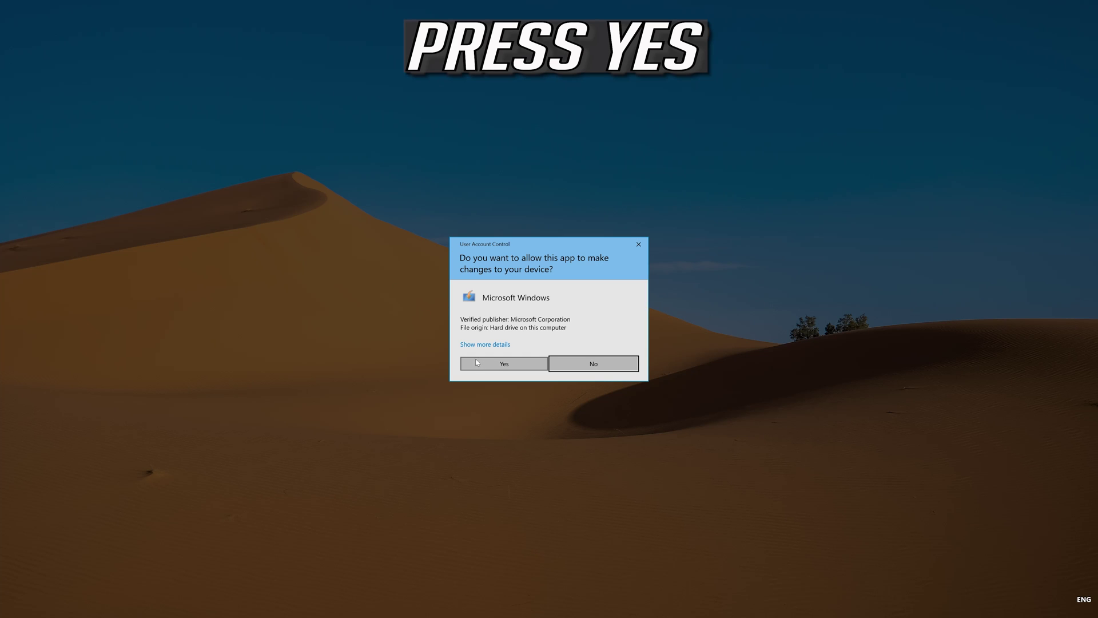
{"action": "left_click", "coordinate": [502, 369]}
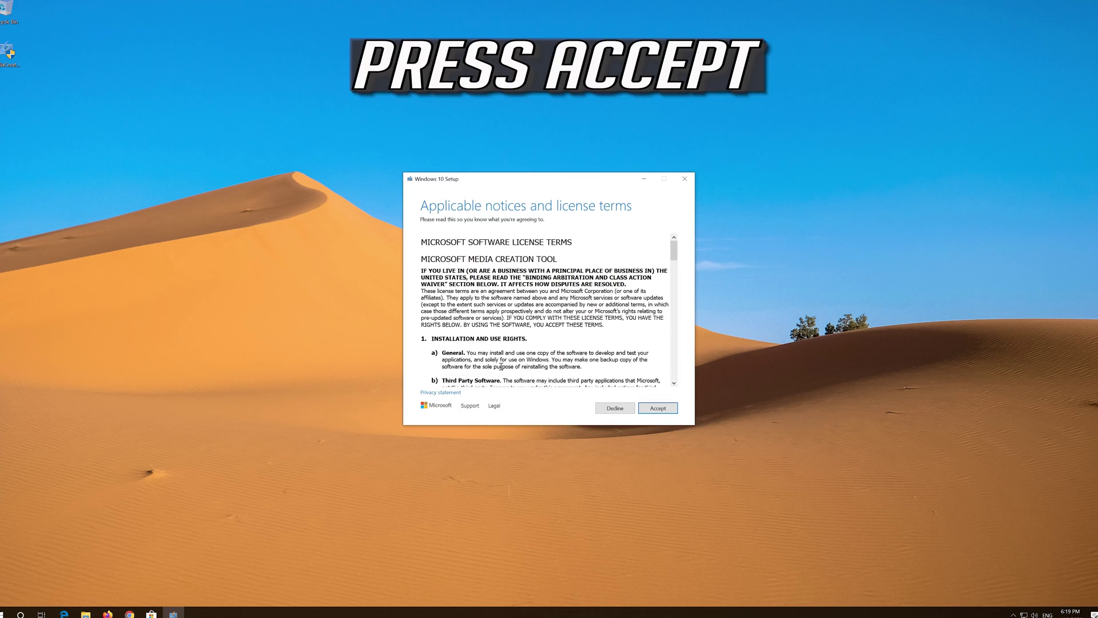
Upgrade this PC now through Windows 10 Setup, accepting the license terms and installing Windows 10 Pro with personal files and apps kept
{"action": "left_click", "coordinate": [673, 408]}
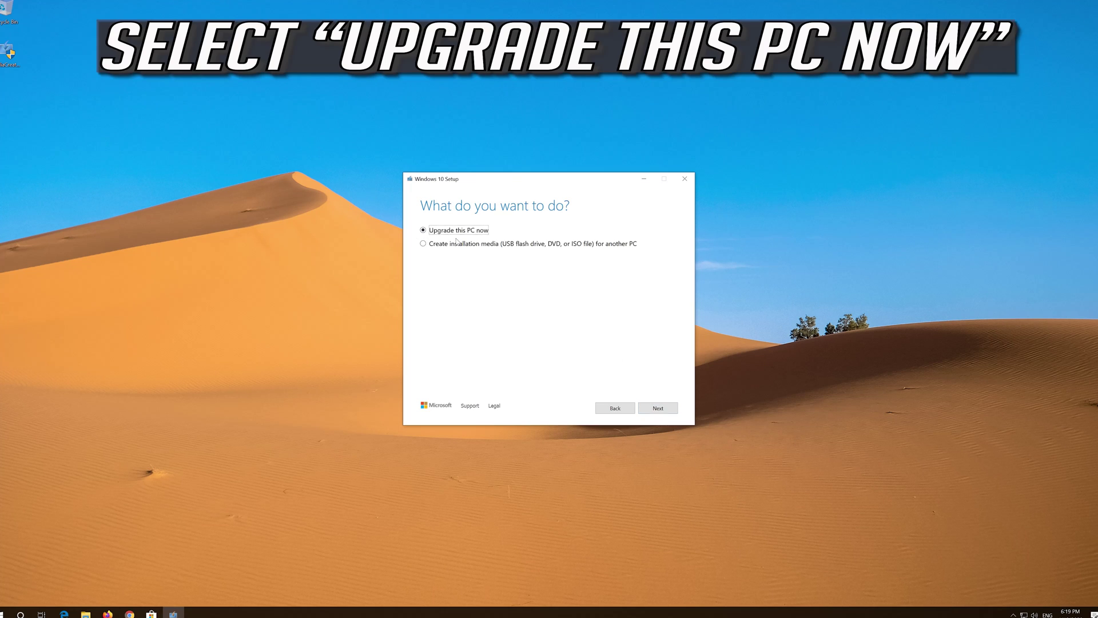
{"action": "left_click", "coordinate": [654, 411]}
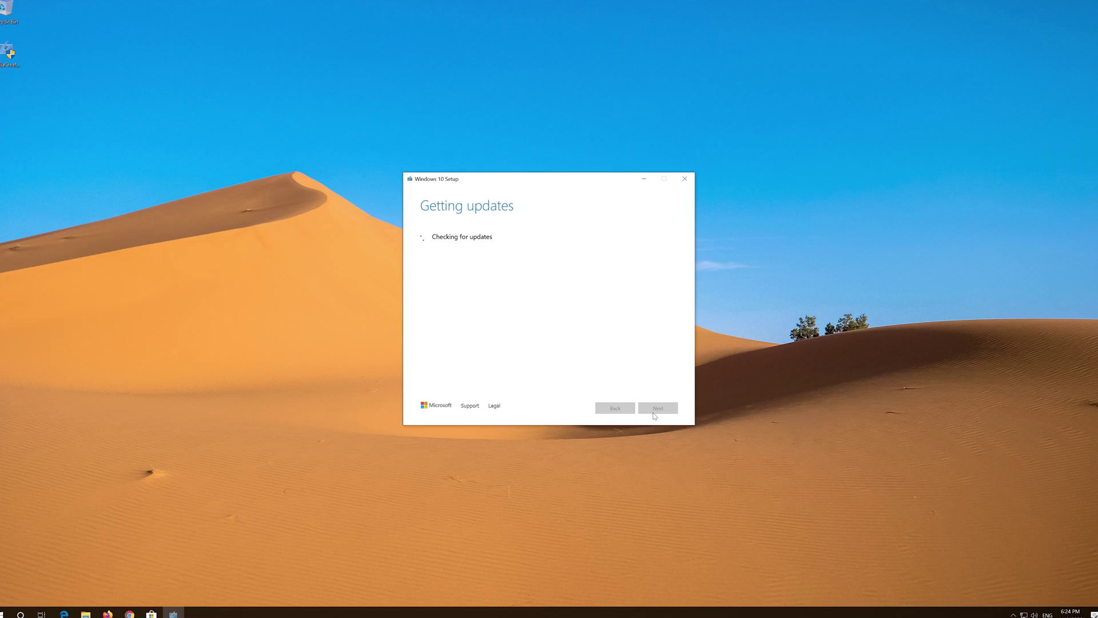
{"action": "left_click", "coordinate": [649, 408]}
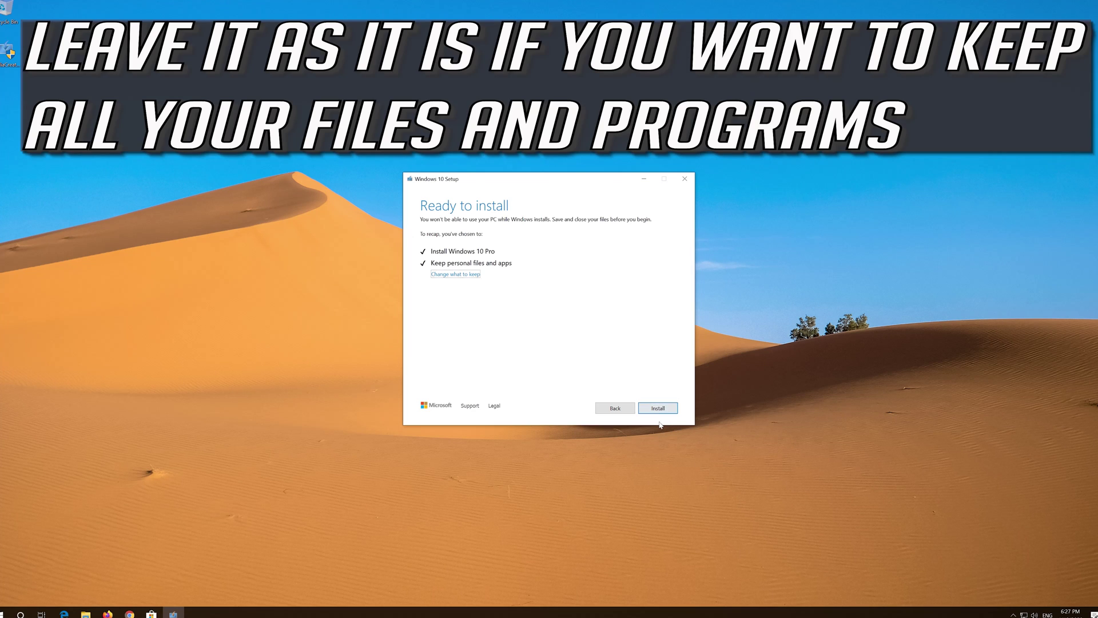
{"action": "left_click", "coordinate": [658, 407]}
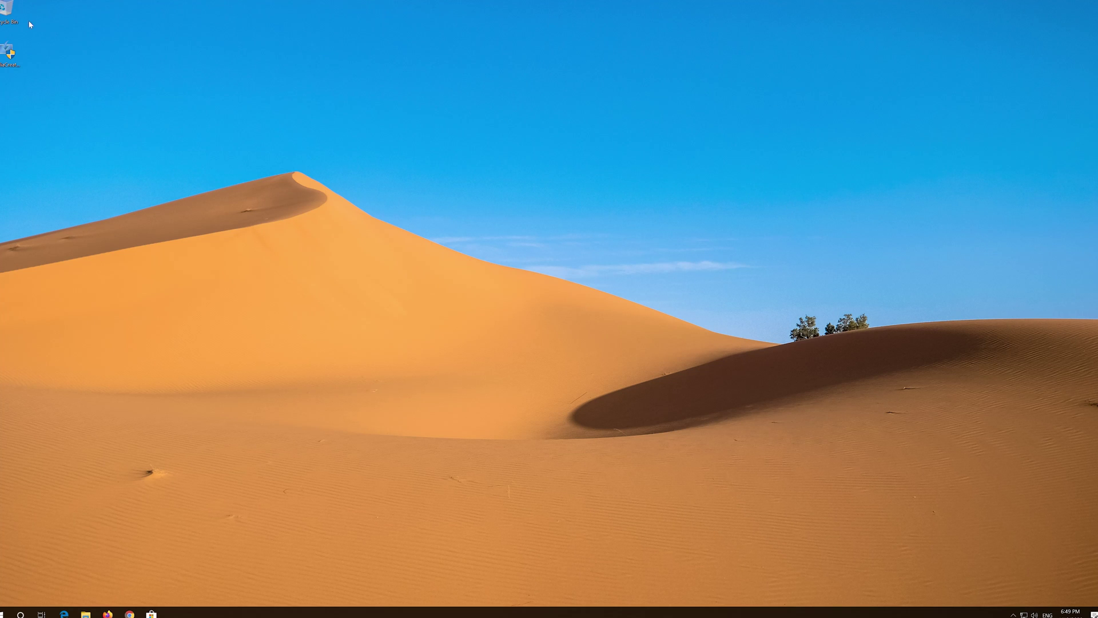
Delete the MediaCreationTool1909 file from the desktop and empty the Recycle Bin to remove it permanently
{"action": "right_click", "coordinate": [2, 61]}
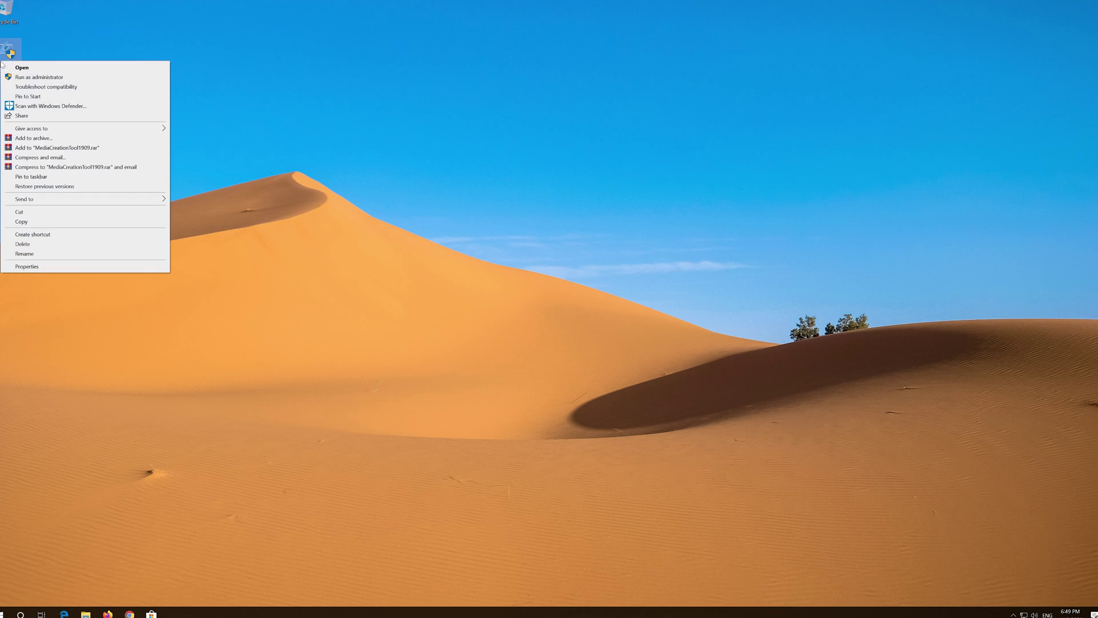
{"action": "left_click", "coordinate": [22, 246]}
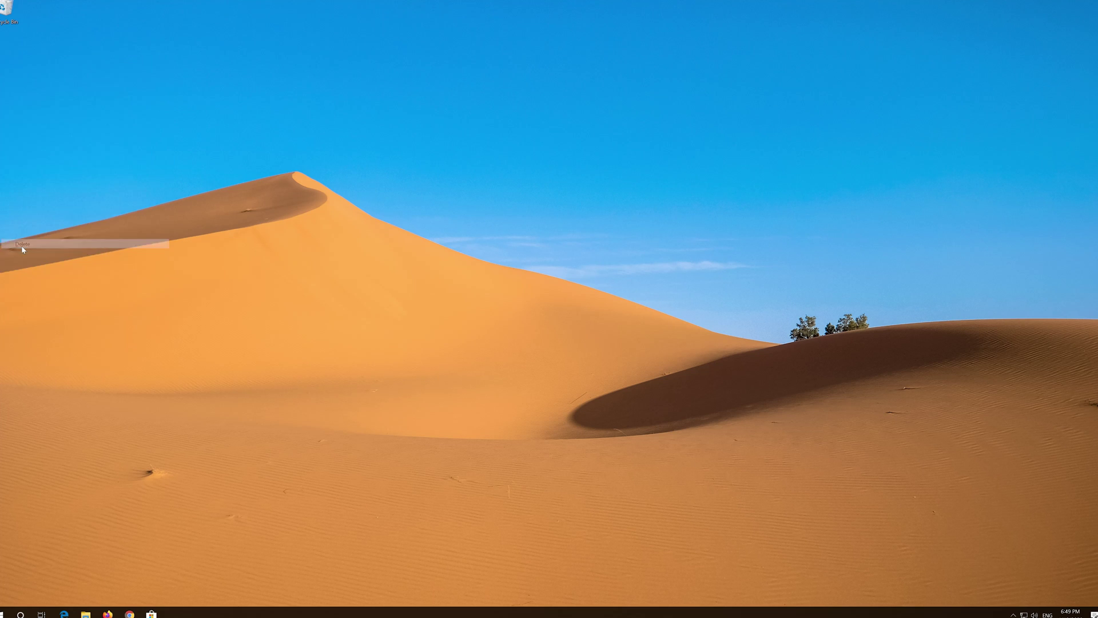
{"action": "right_click", "coordinate": [2, 6]}
{"action": "left_click", "coordinate": [34, 19]}
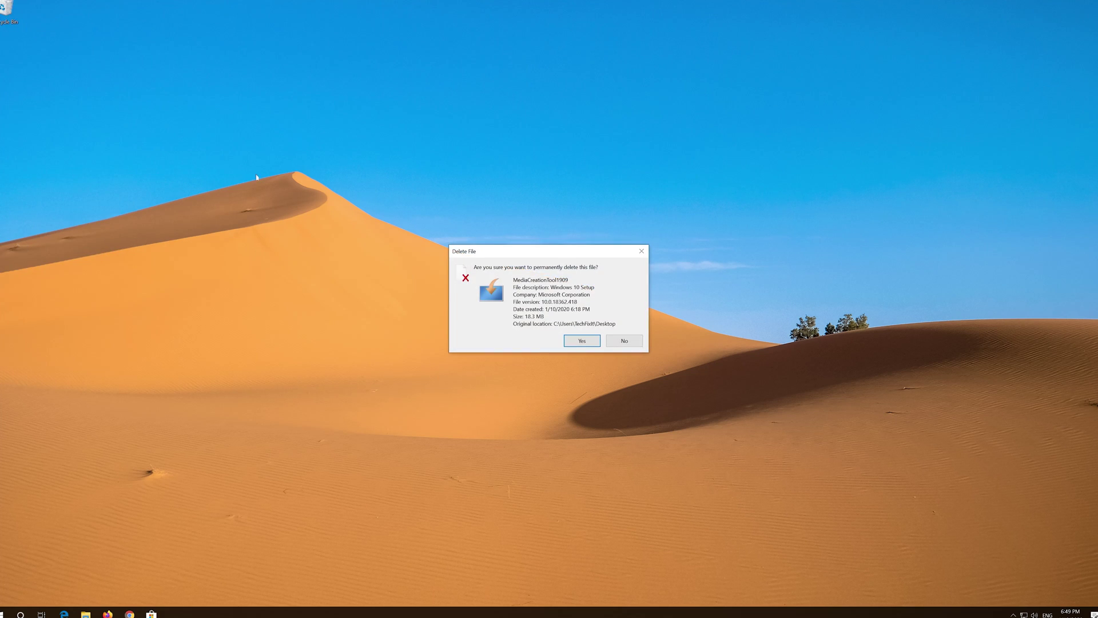
{"action": "left_click", "coordinate": [588, 338]}
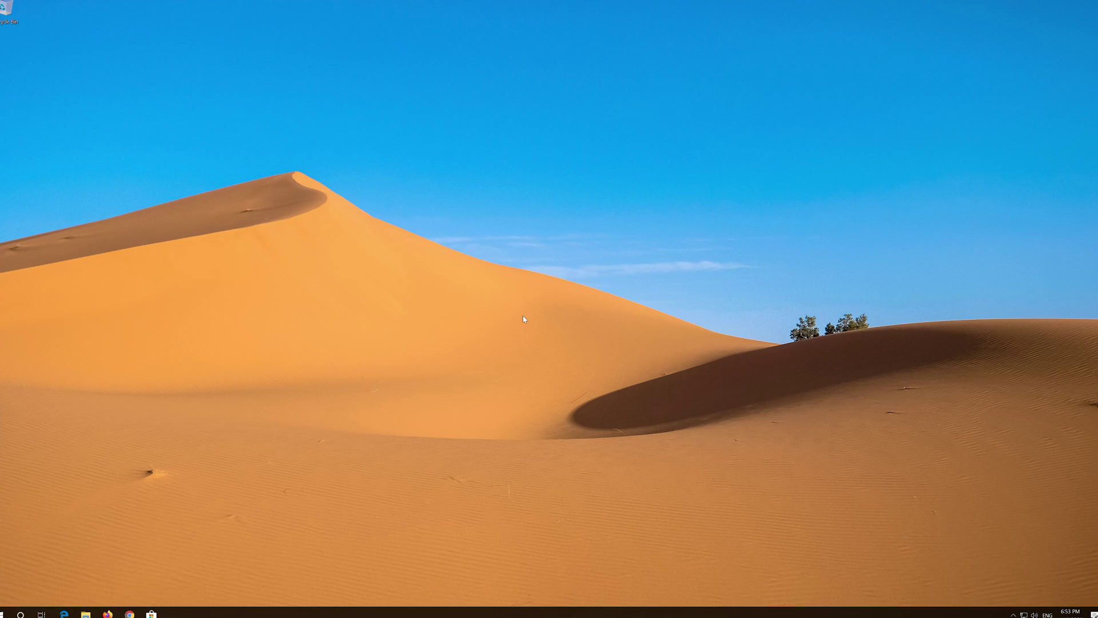
Search for recovery options, open the Recovery settings and restart the PC into Advanced startup
{"action": "key", "text": "super"}
{"action": "type", "text": "rec"}
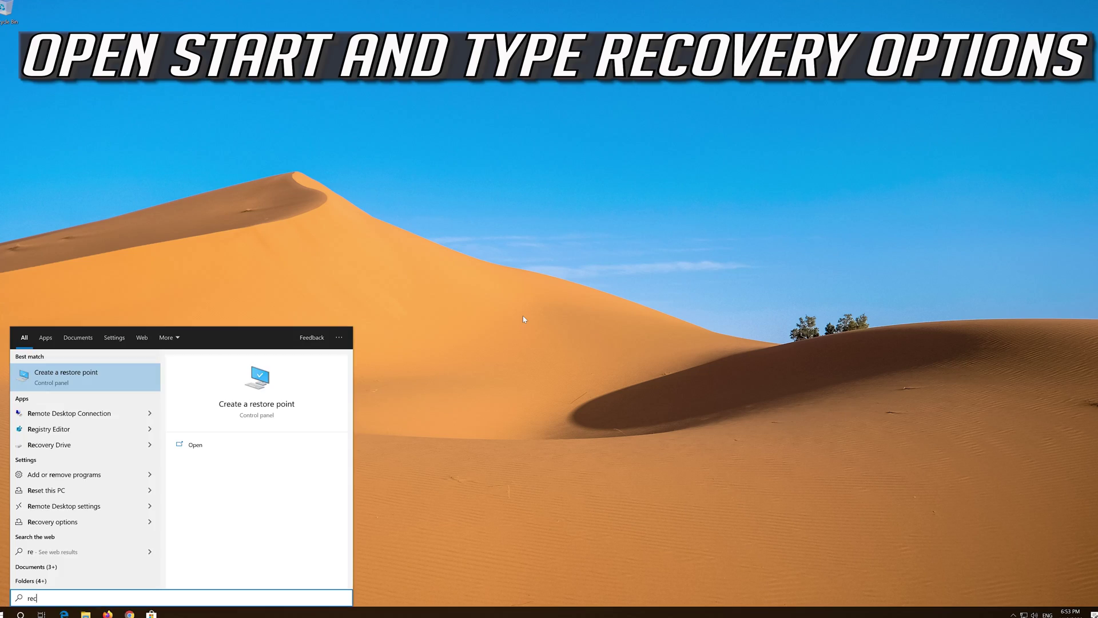
{"action": "type", "text": "overy option"}
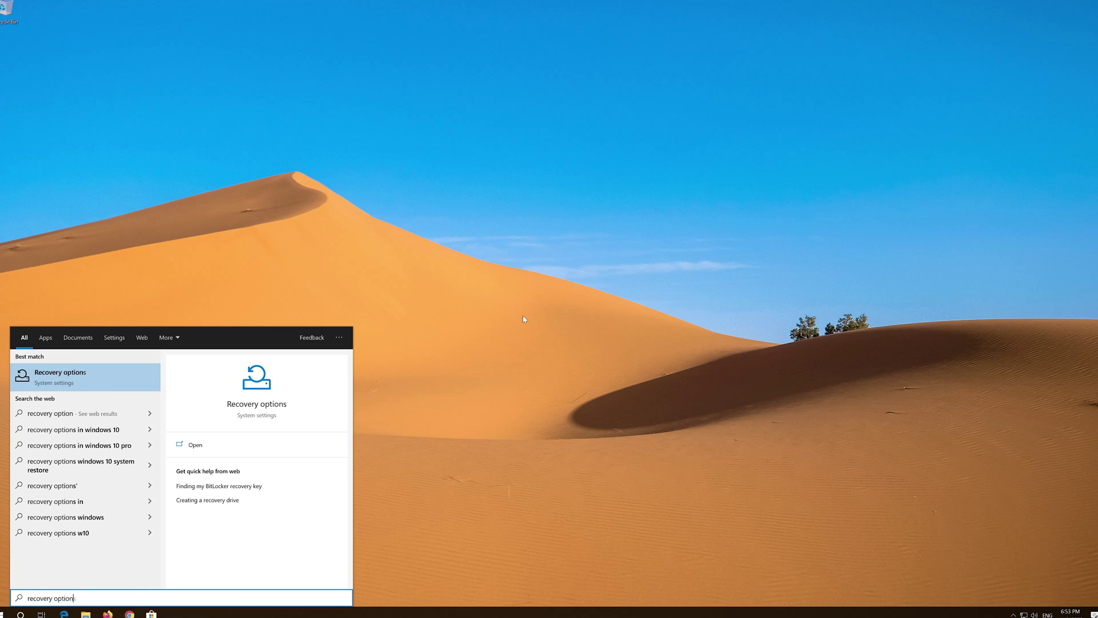
{"action": "left_click", "coordinate": [86, 378]}
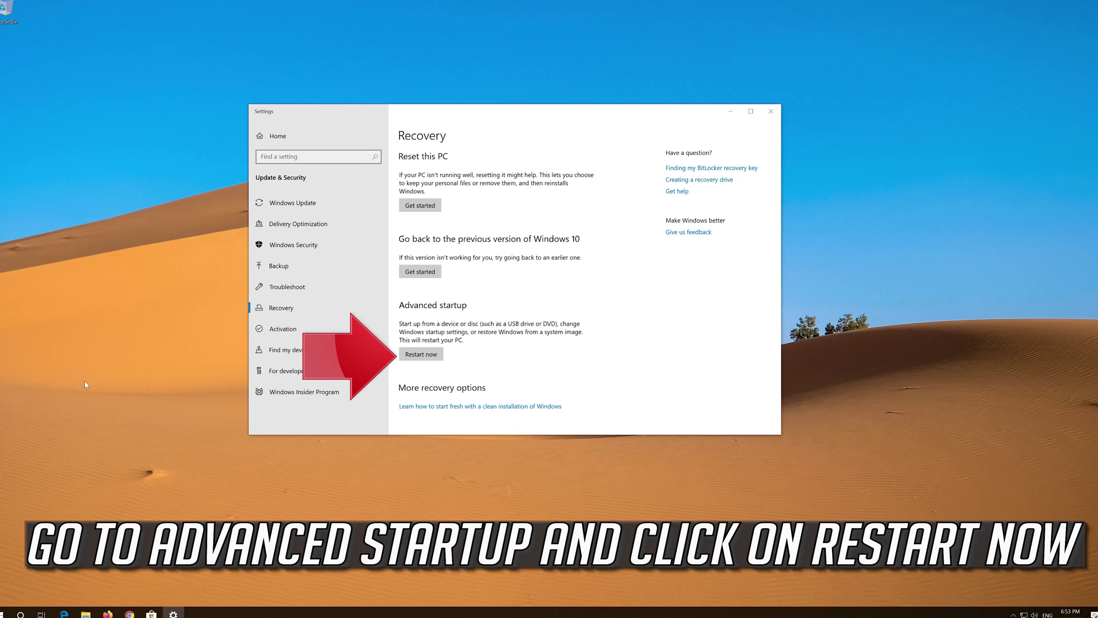
{"action": "left_click", "coordinate": [422, 354]}
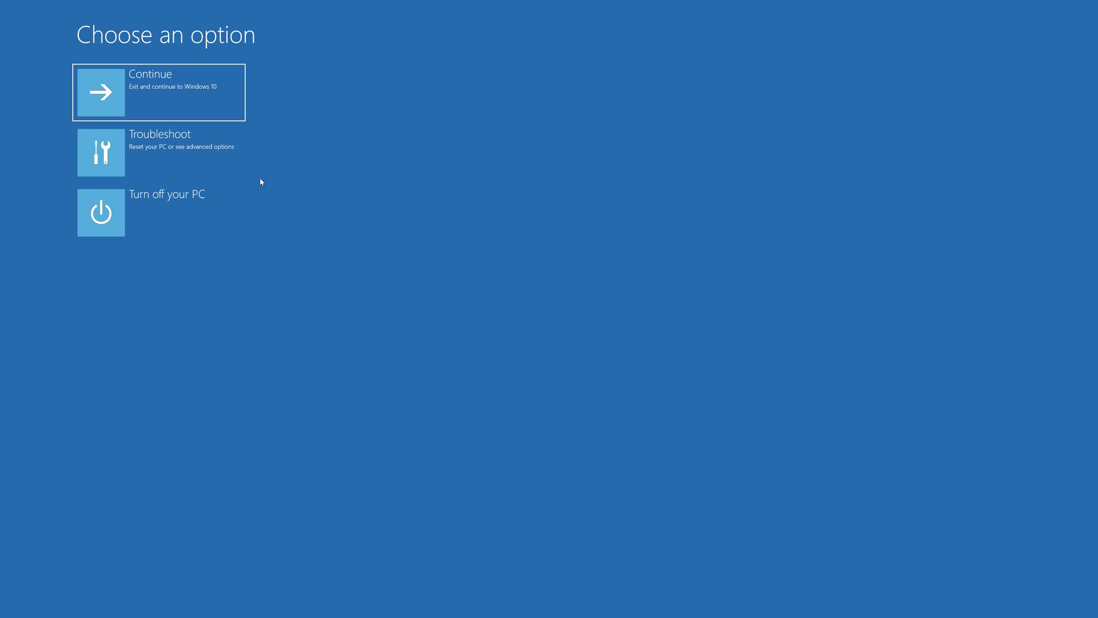
Open System Restore from the advanced troubleshooting options and continue with the listed account, leaving the password blank
{"action": "left_click", "coordinate": [178, 157]}
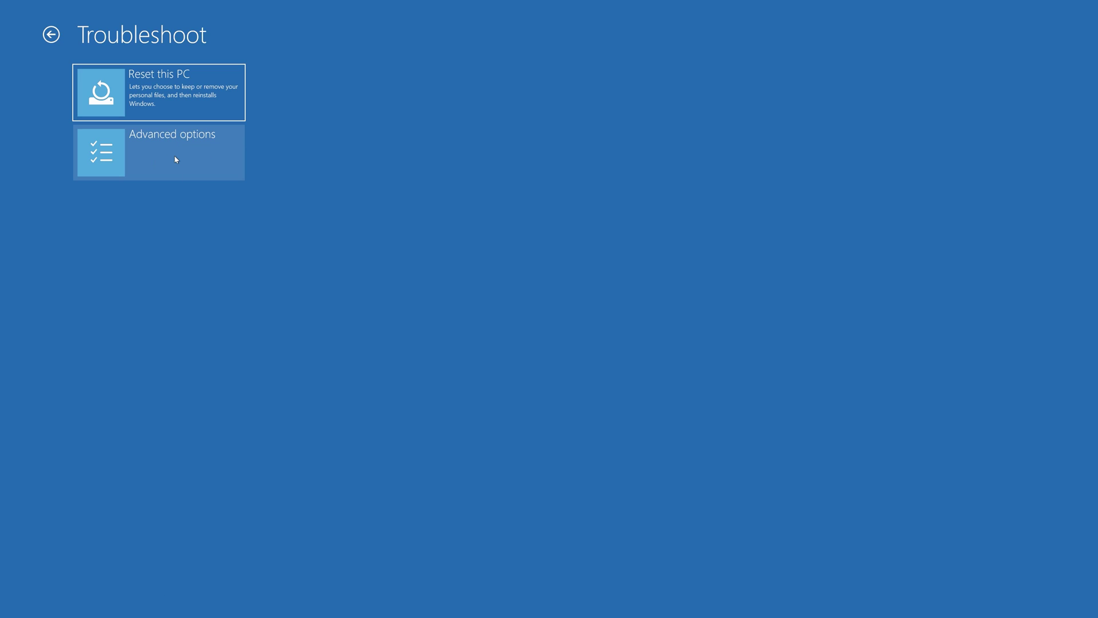
{"action": "left_click", "coordinate": [176, 160]}
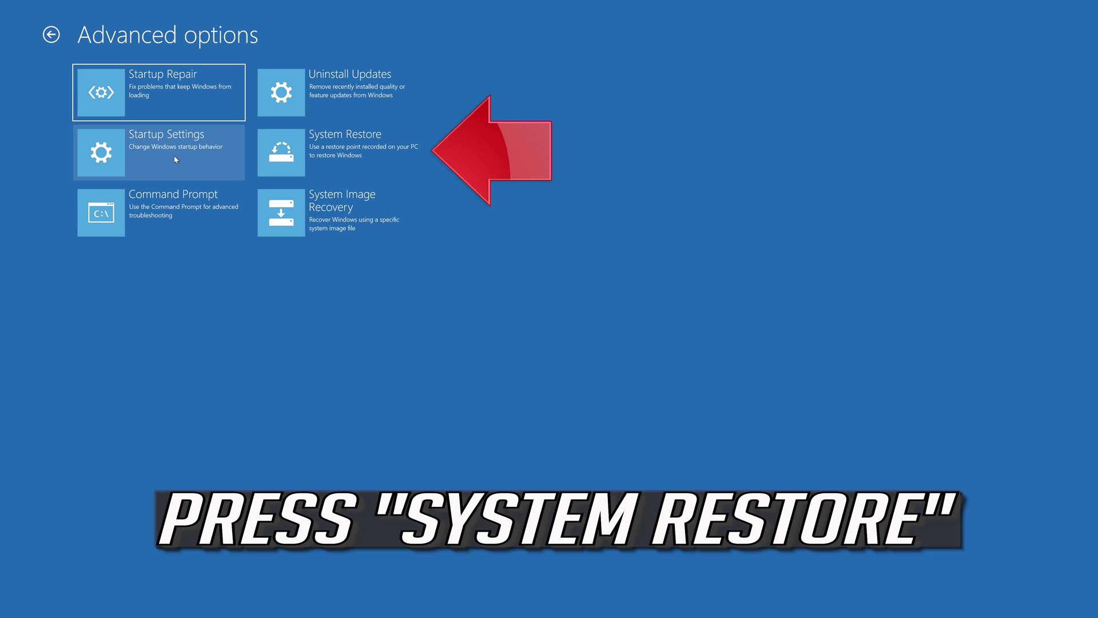
{"action": "left_click", "coordinate": [361, 167]}
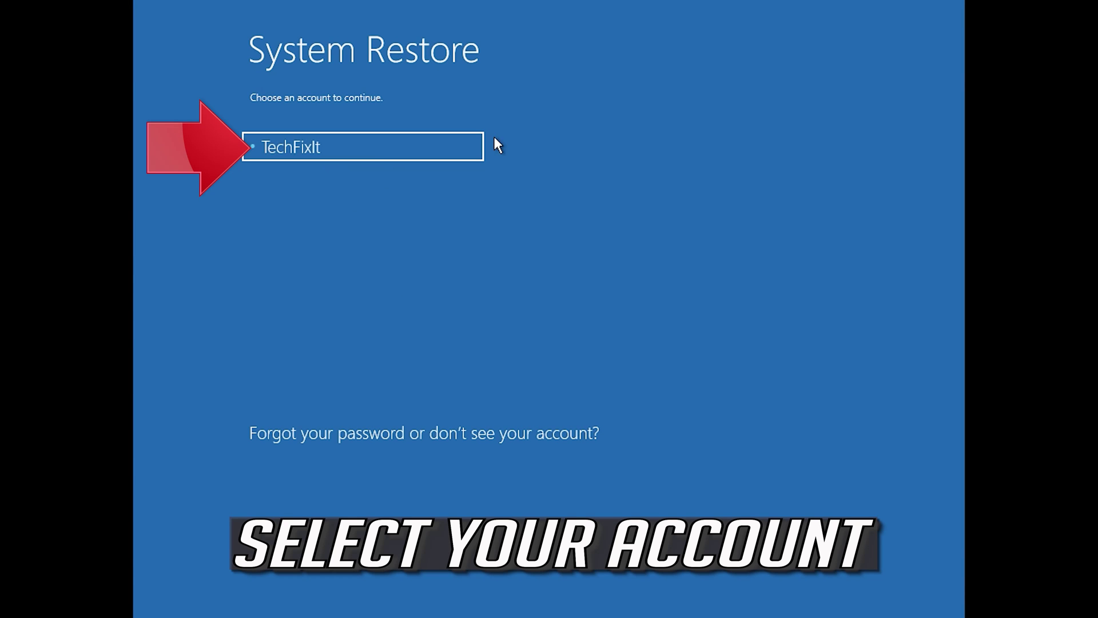
{"action": "left_click", "coordinate": [374, 148]}
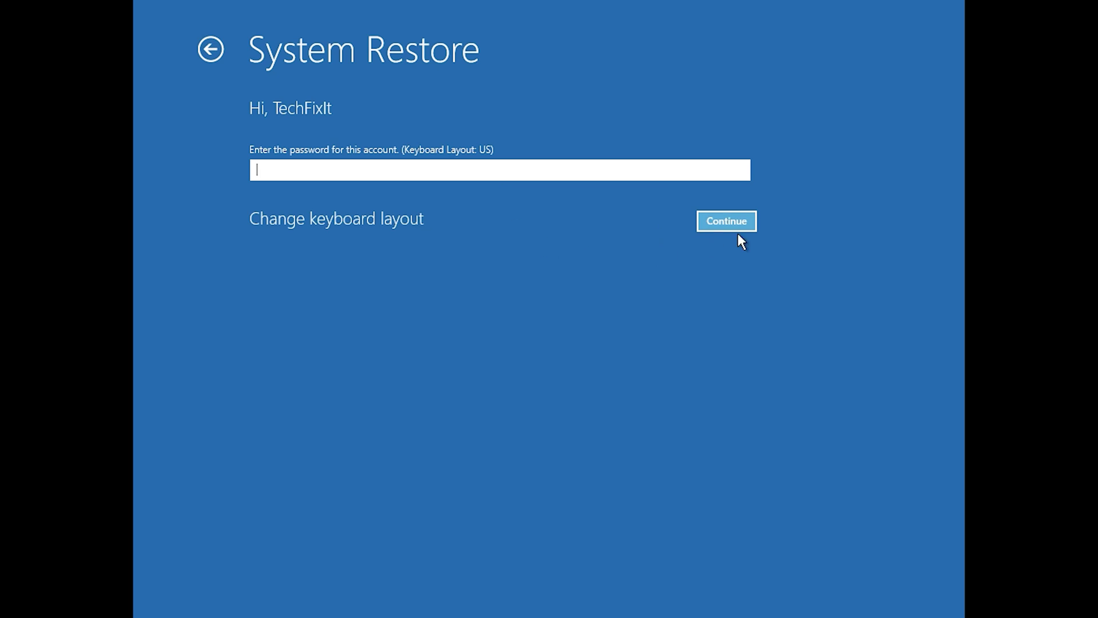
{"action": "left_click", "coordinate": [715, 222]}
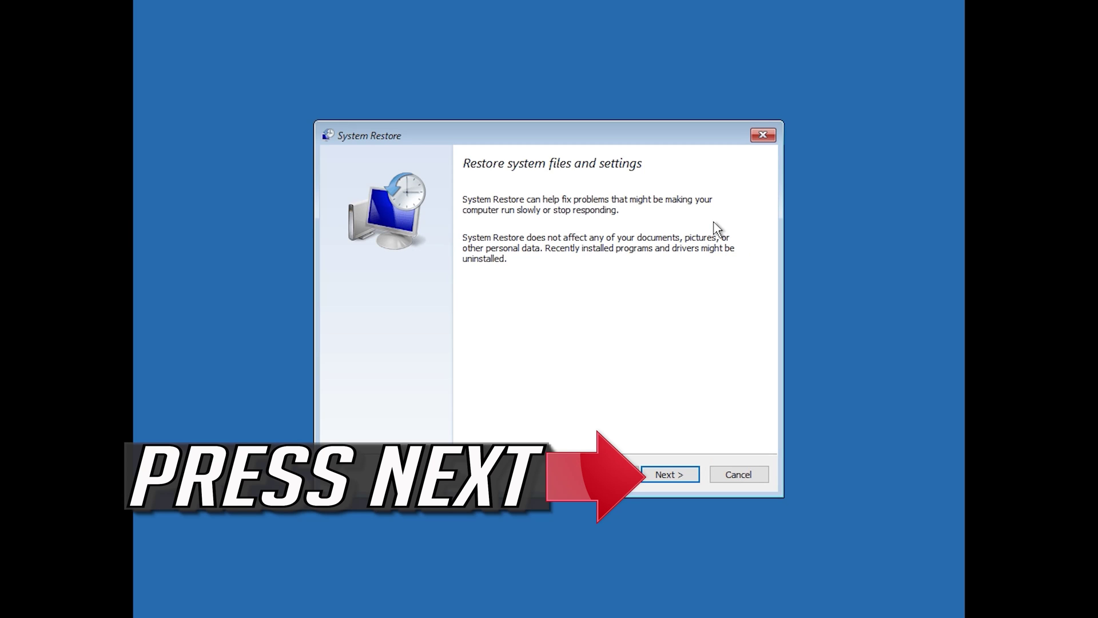
Restore the system to the manual restore point of 1/10/2020 12:21:42 AM and restart the computer
{"action": "left_click", "coordinate": [673, 477]}
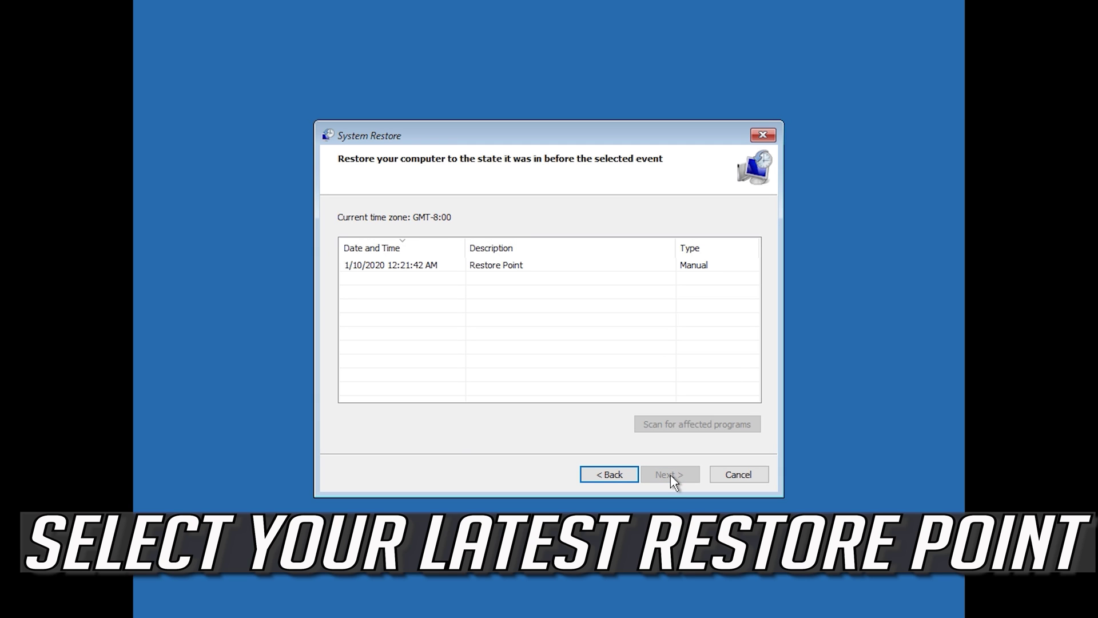
{"action": "left_click", "coordinate": [395, 268]}
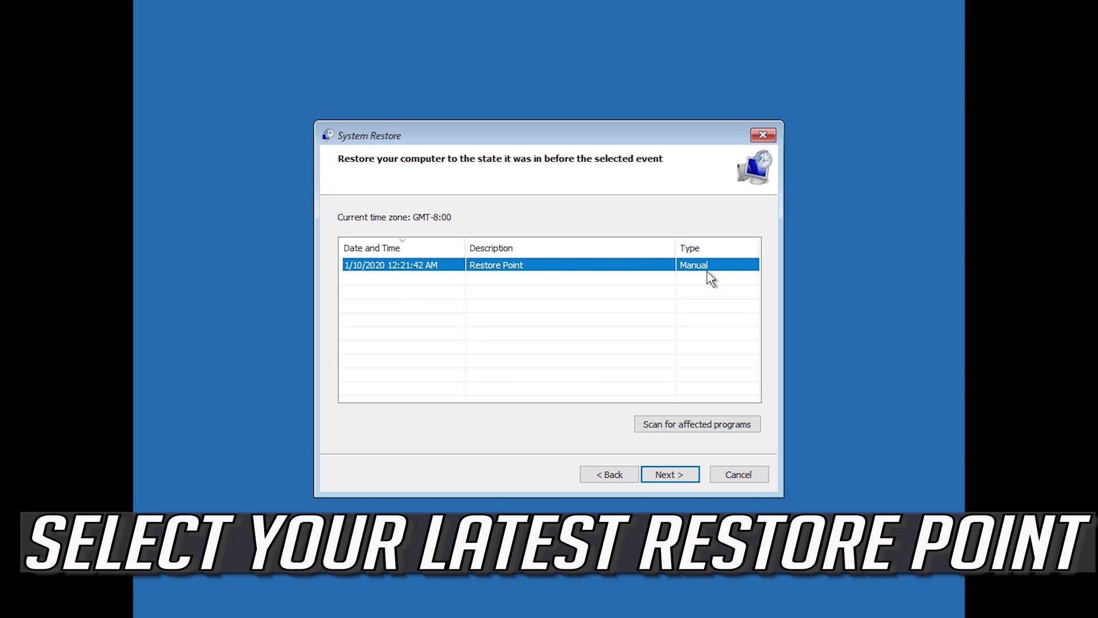
{"action": "left_click", "coordinate": [677, 487]}
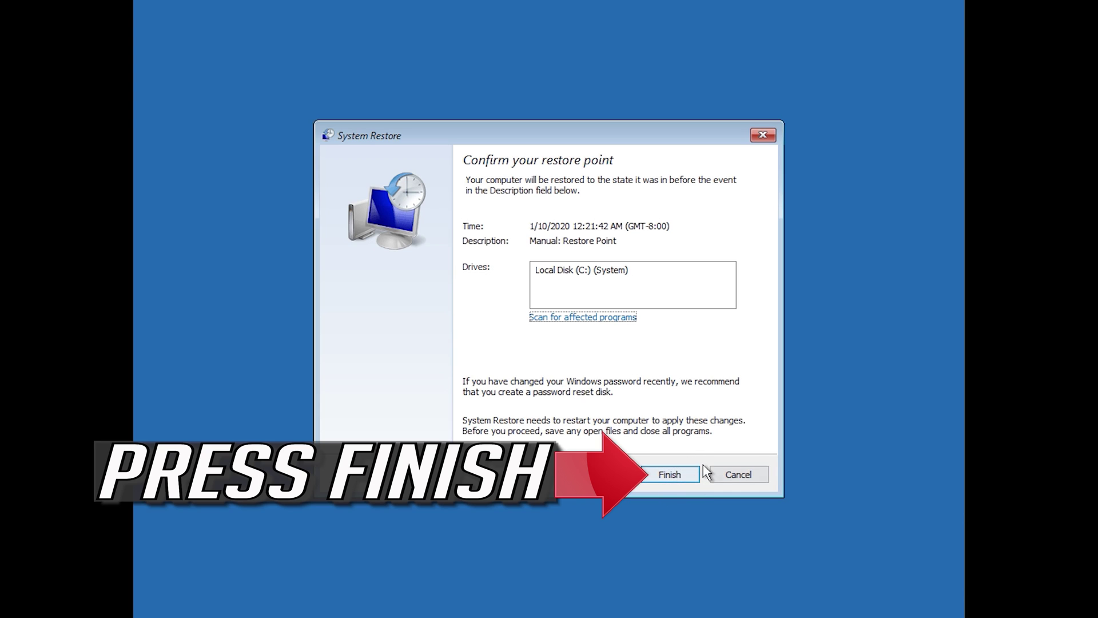
{"action": "left_click", "coordinate": [670, 475]}
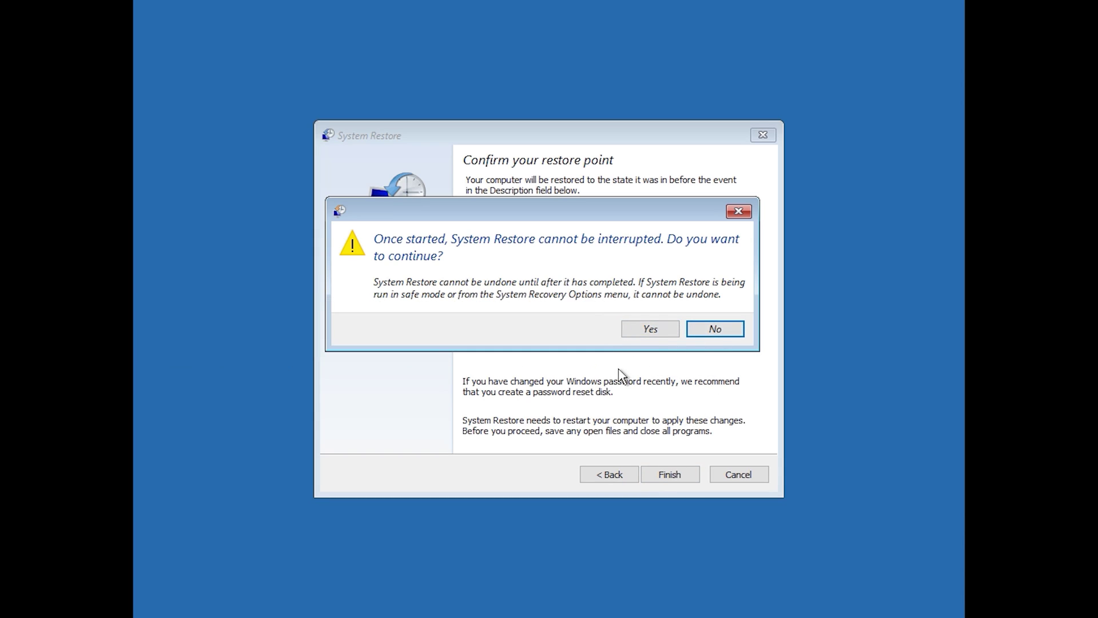
{"action": "left_click", "coordinate": [648, 331]}
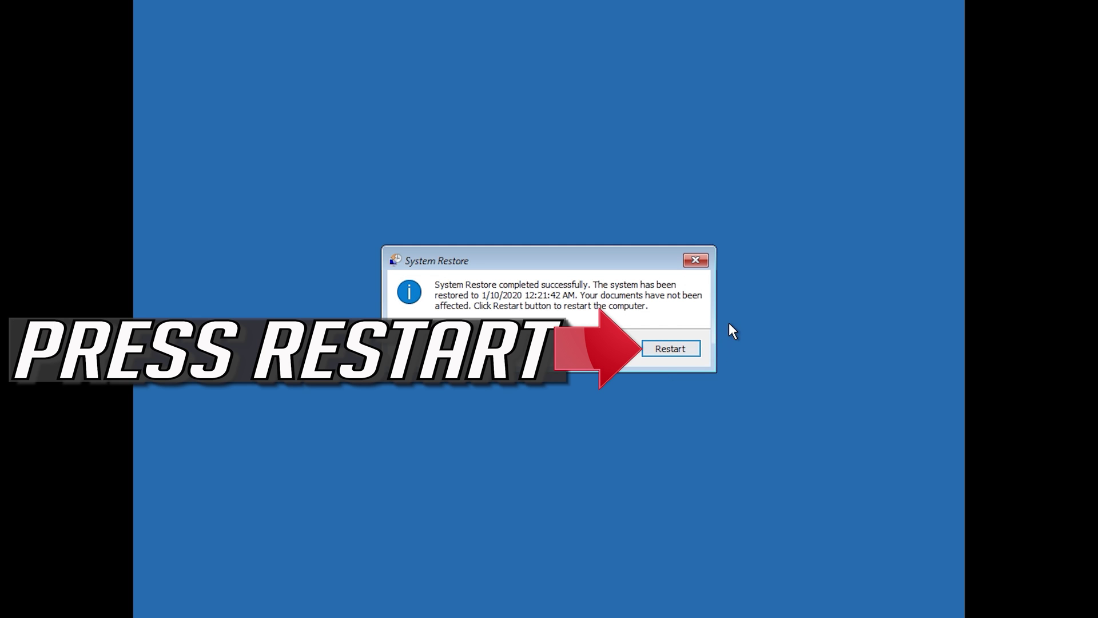
{"action": "left_click", "coordinate": [662, 353]}
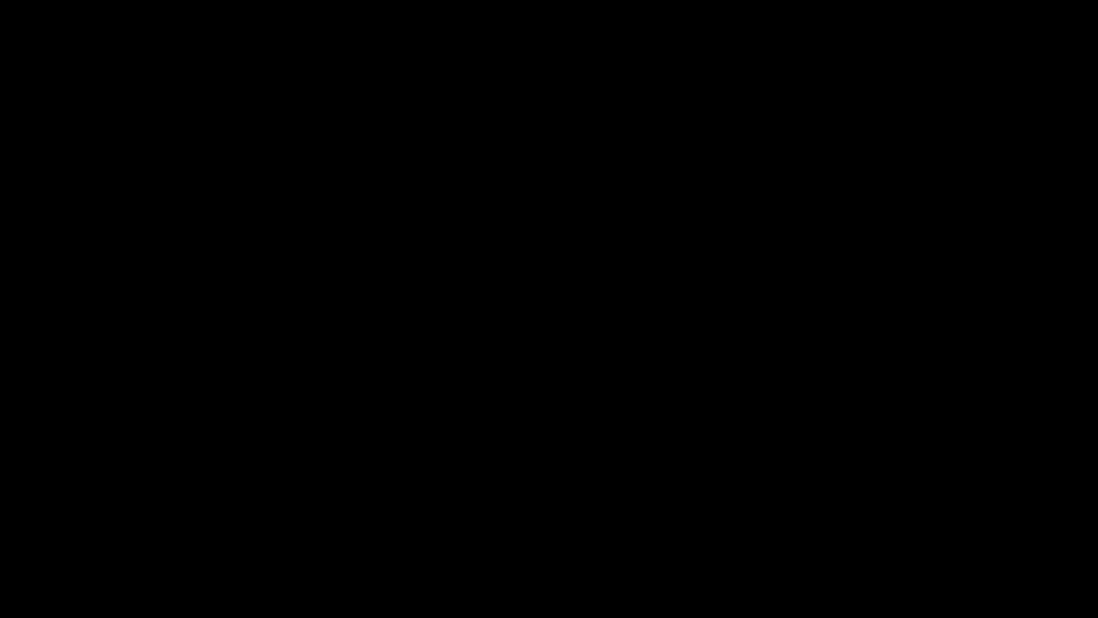